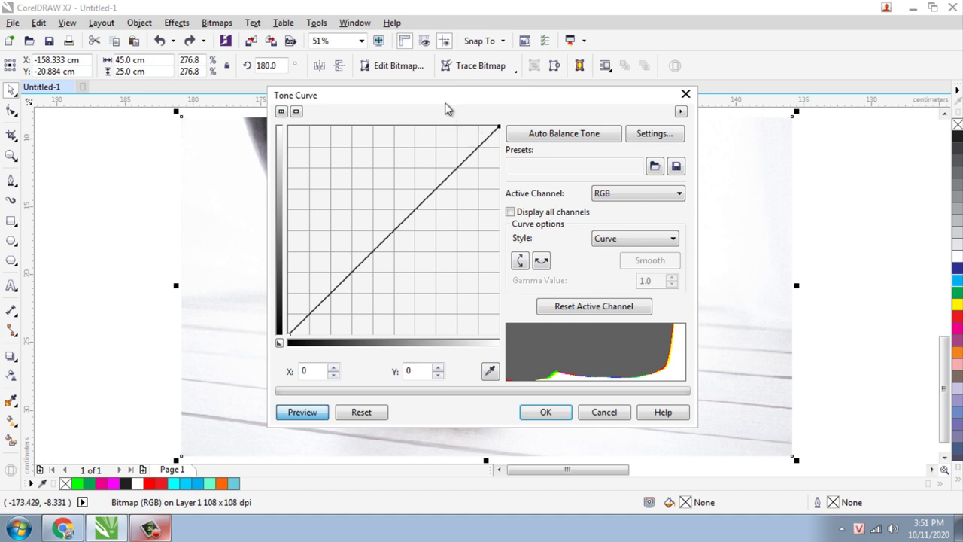
# Darken the photo's midtones by bending the RGB tone curve to X 146, Y 106, apply the adjustment and deselect the photo.
pyautogui.moveTo(444, 108); pyautogui.dragTo(662, 110)
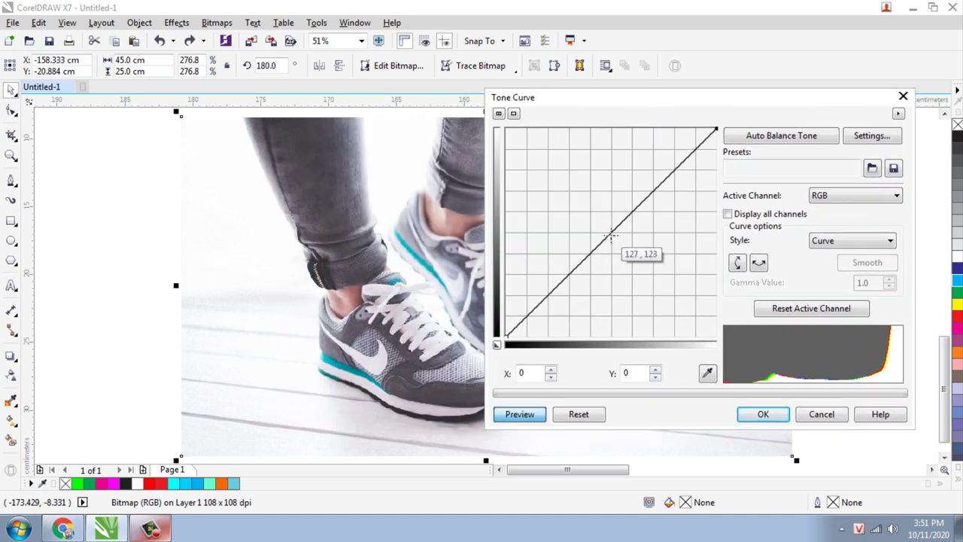
pyautogui.click(611, 232)
pyautogui.moveTo(611, 233); pyautogui.dragTo(627, 250)
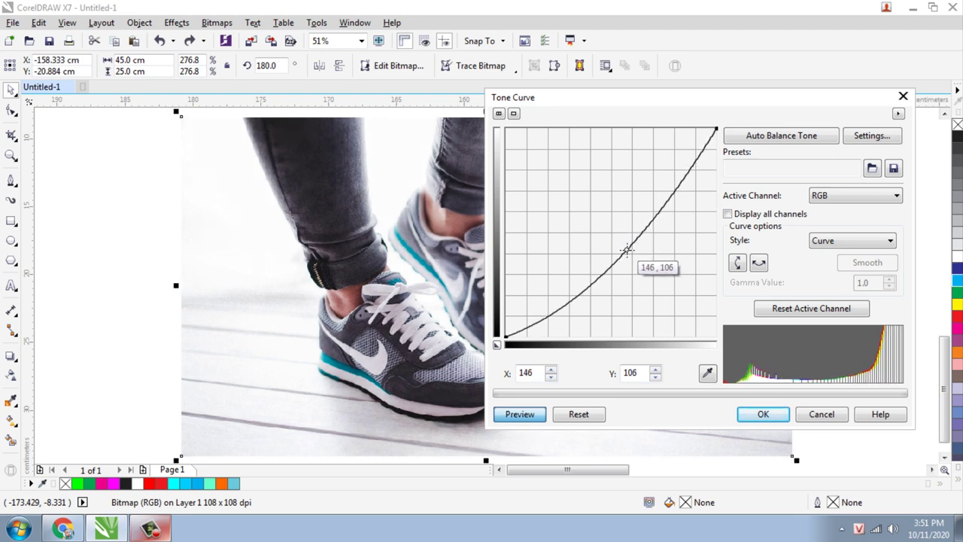
pyautogui.click(763, 413)
pyautogui.click(835, 331)
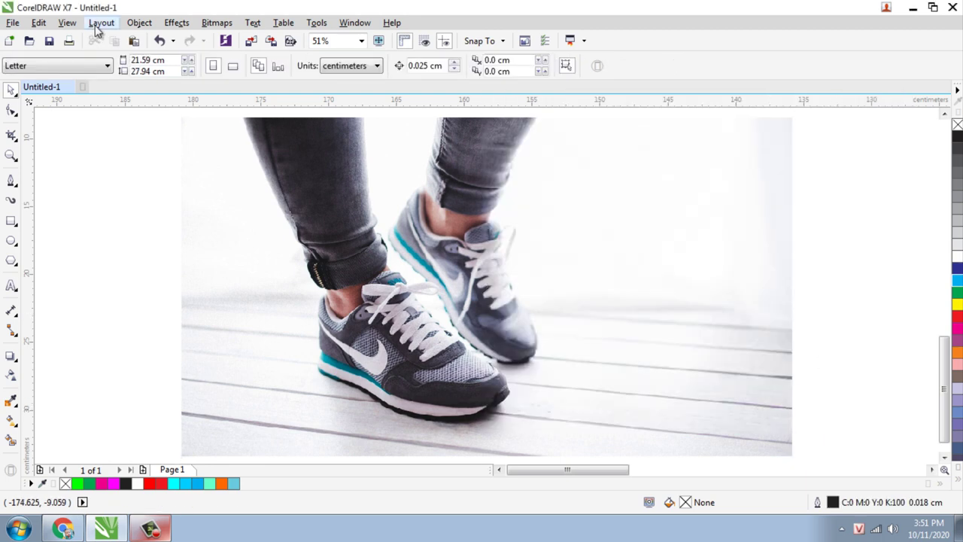
# Start a B-Spline curve at the heel end of the front shoe's swoosh and trace its upper edge to the vertical seam.
pyautogui.click(13, 182)
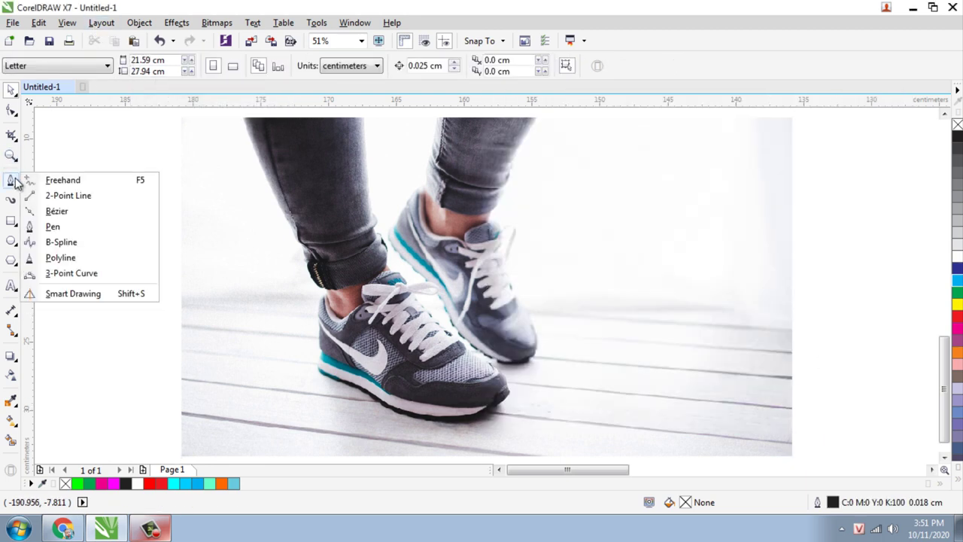
pyautogui.click(137, 244)
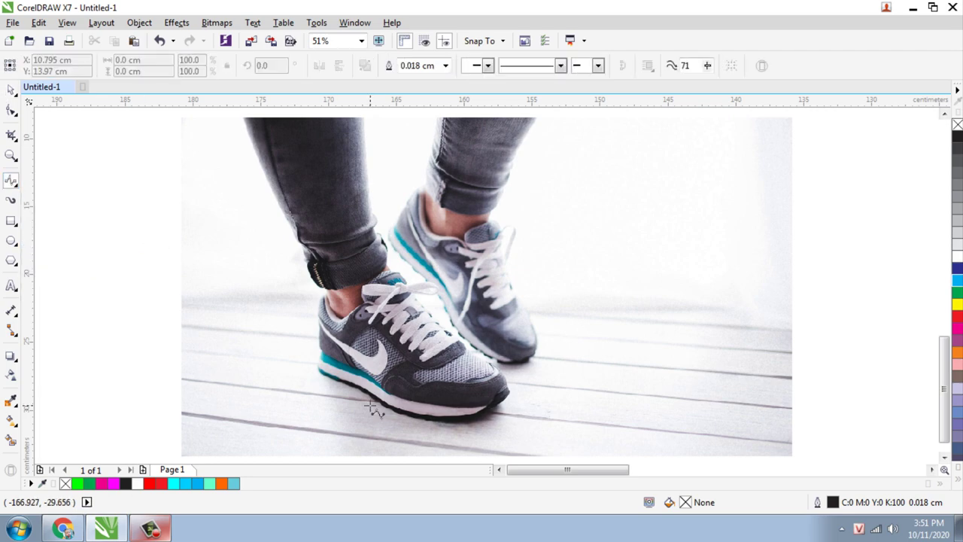
pyautogui.scroll(3, 381, 389)
pyautogui.scroll(-1, 413, 380)
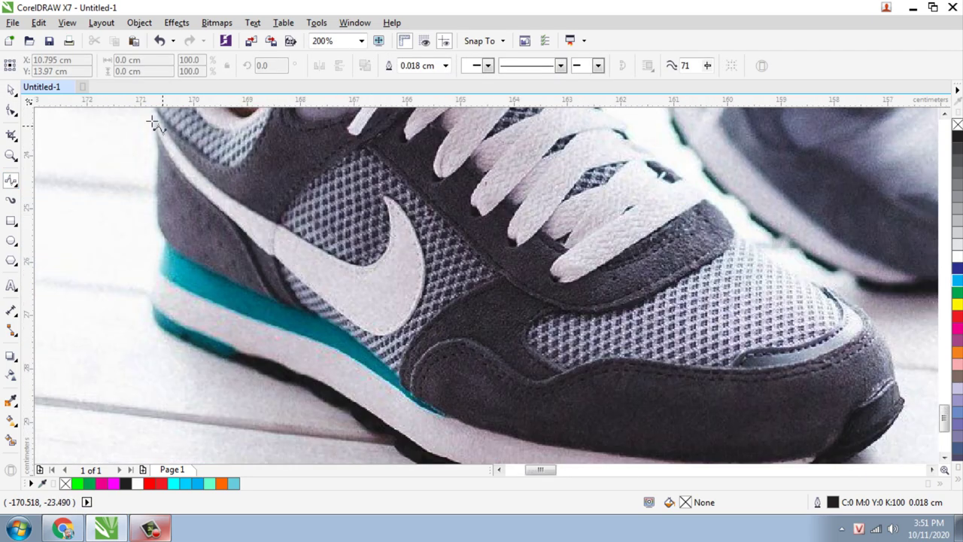
pyautogui.scroll(1, 162, 125)
pyautogui.scroll(-1, 177, 151)
pyautogui.scroll(1, 204, 179)
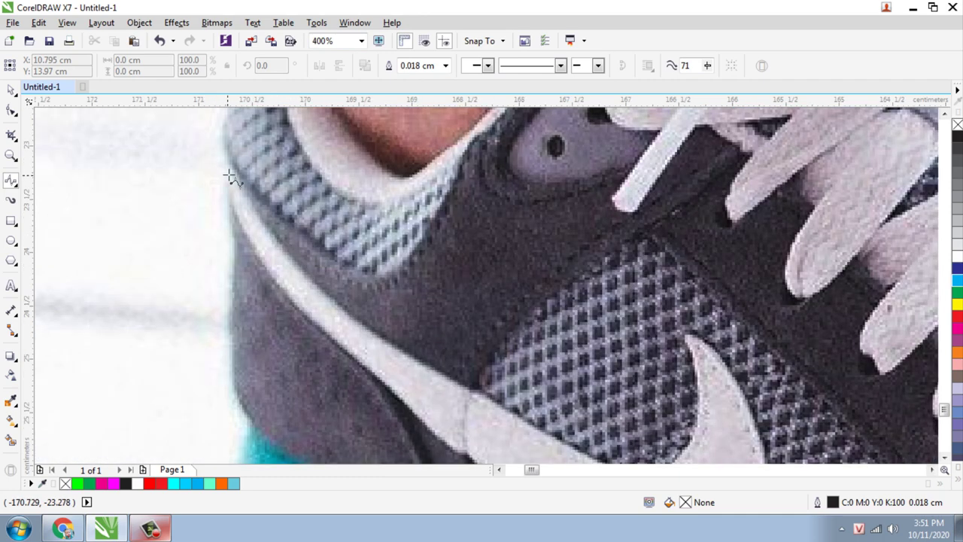
pyautogui.click(229, 174)
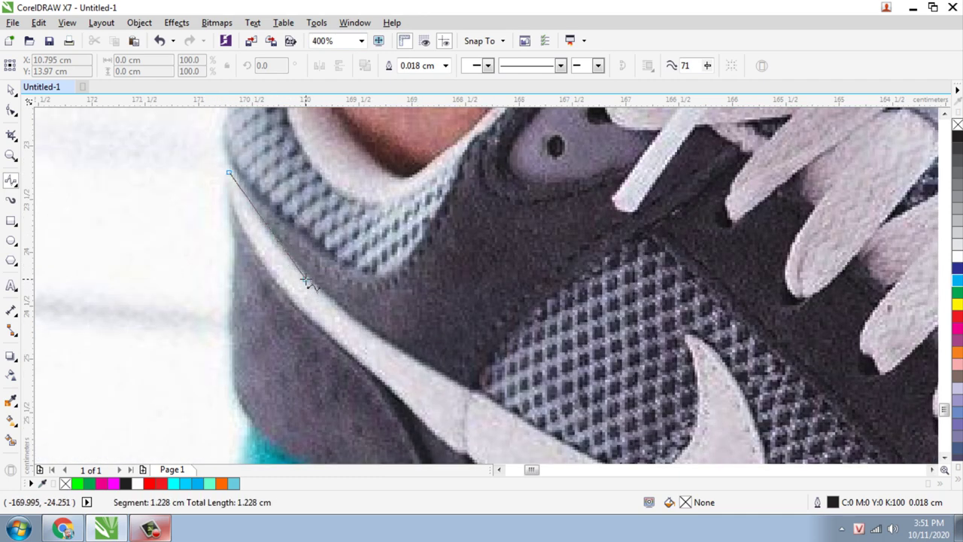
pyautogui.click(305, 280)
pyautogui.click(417, 358)
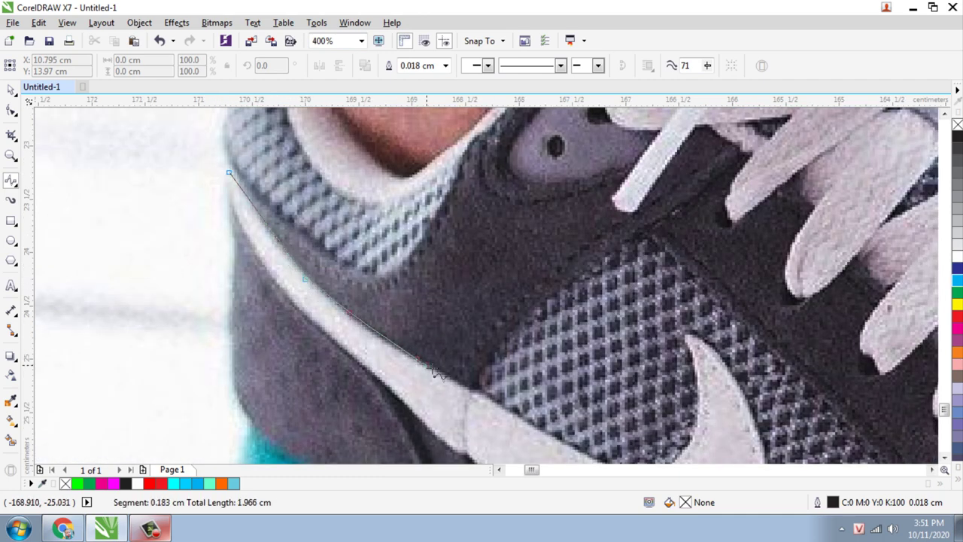
pyautogui.moveTo(442, 373); pyautogui.dragTo(345, 257)
pyautogui.click(380, 282)
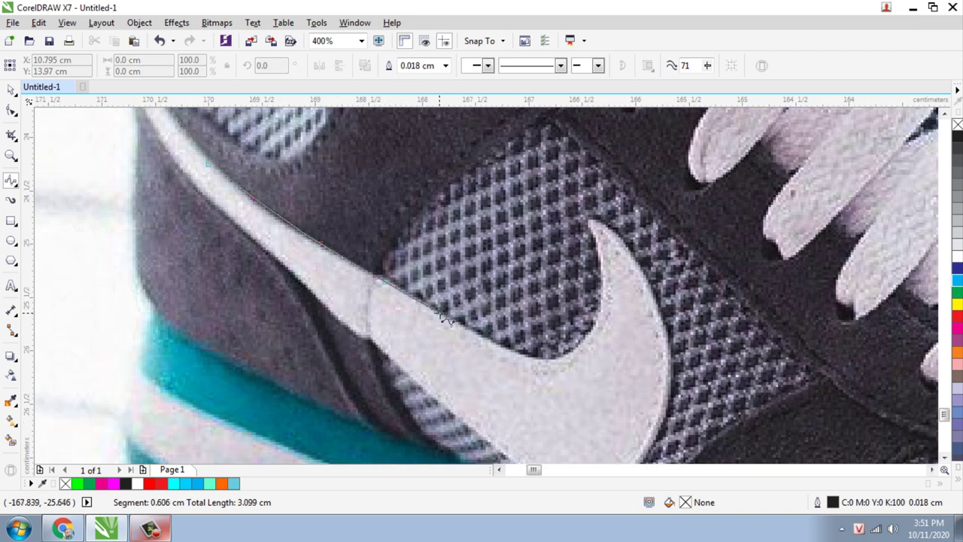
# Continue the B-spline along the swoosh's upper edge, around its inner bend and up to the pointed tip.
pyautogui.click(519, 358)
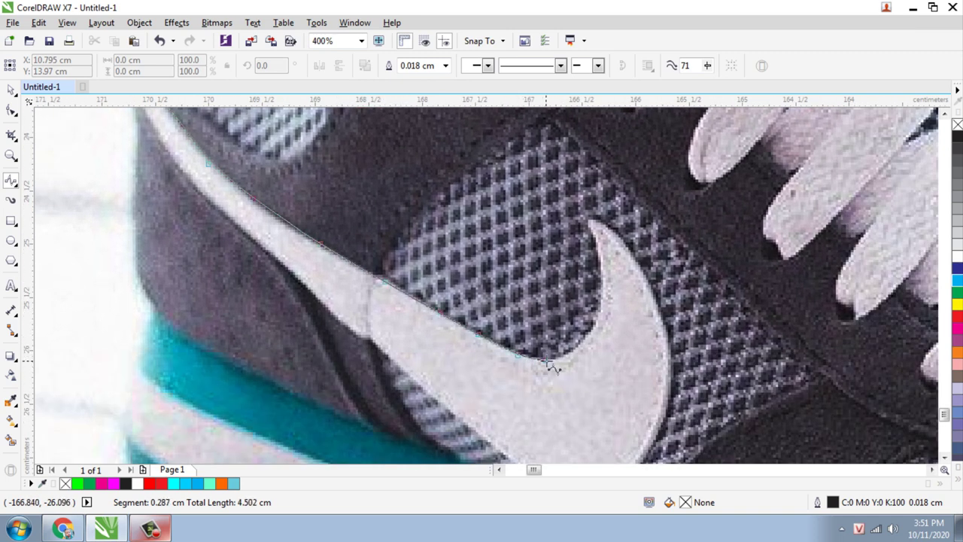
pyautogui.click(568, 357)
pyautogui.click(586, 341)
pyautogui.click(599, 316)
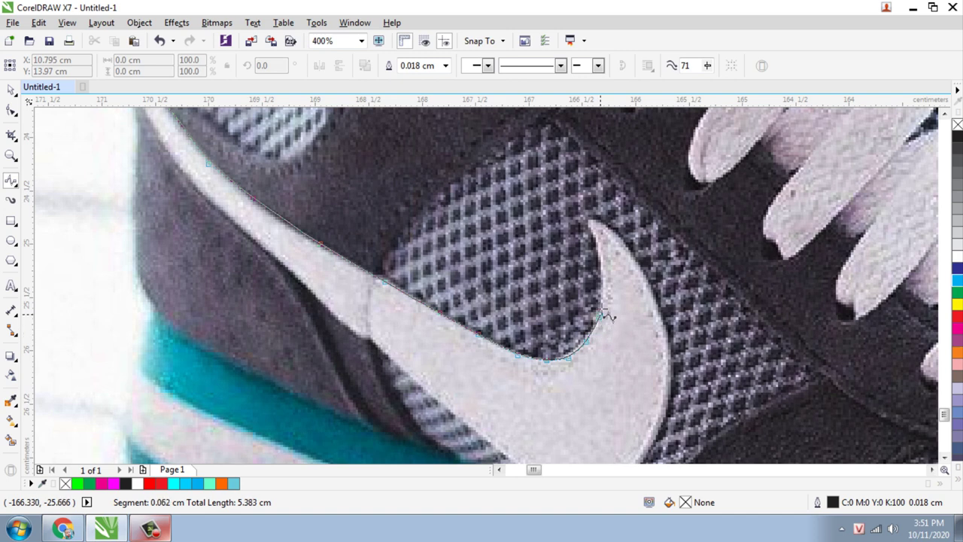
pyautogui.click(607, 284)
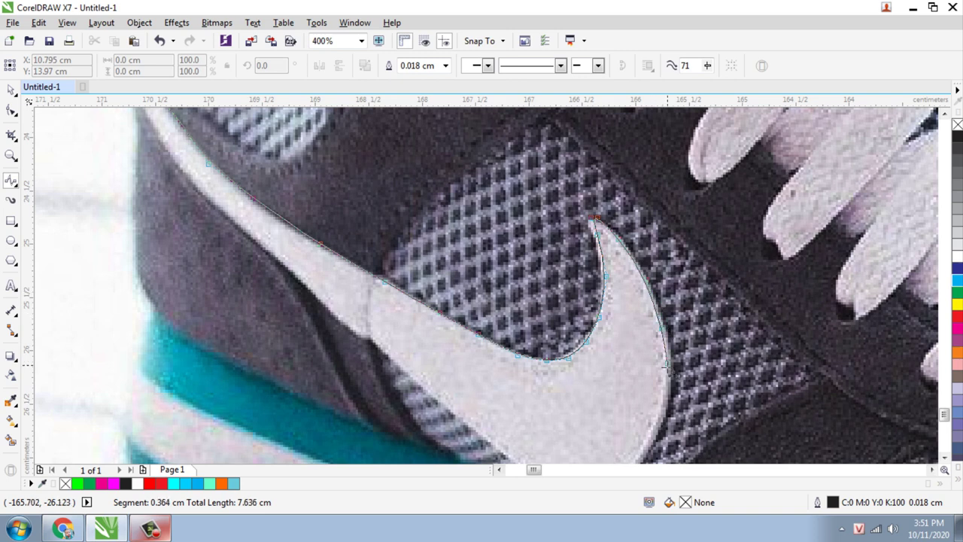
# Trace the swoosh's rounded outer end with the B-spline and follow the lower edge back to the vertical seam.
pyautogui.scroll(-3, 660, 419)
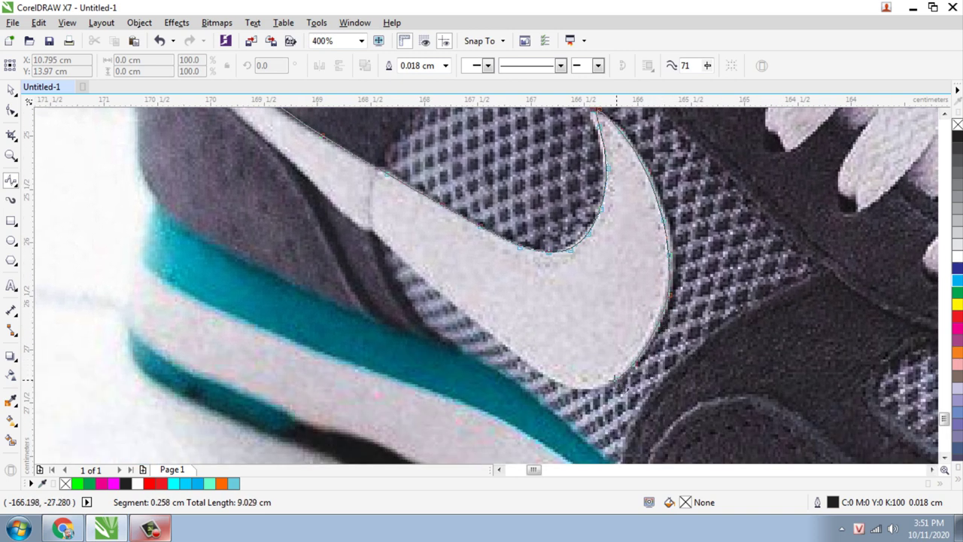
pyautogui.click(543, 374)
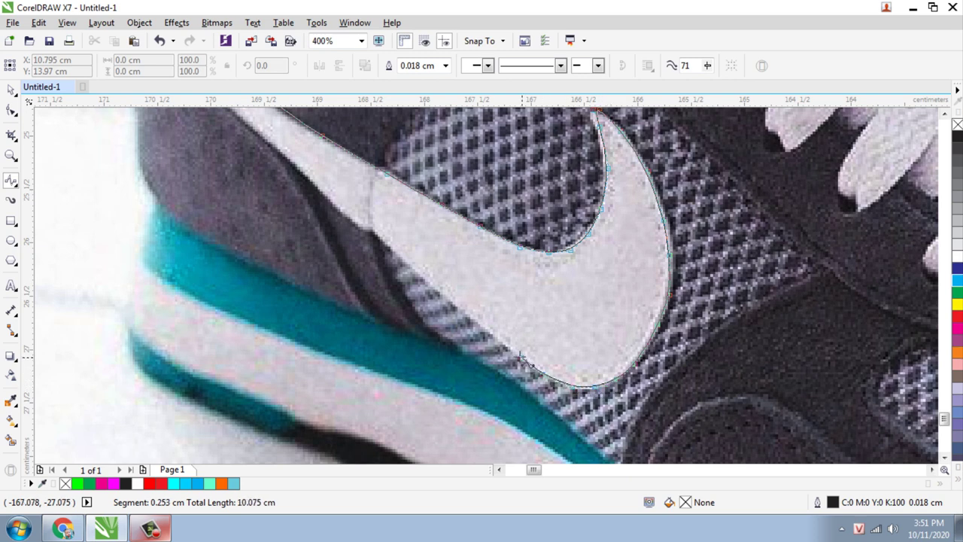
pyautogui.click(513, 351)
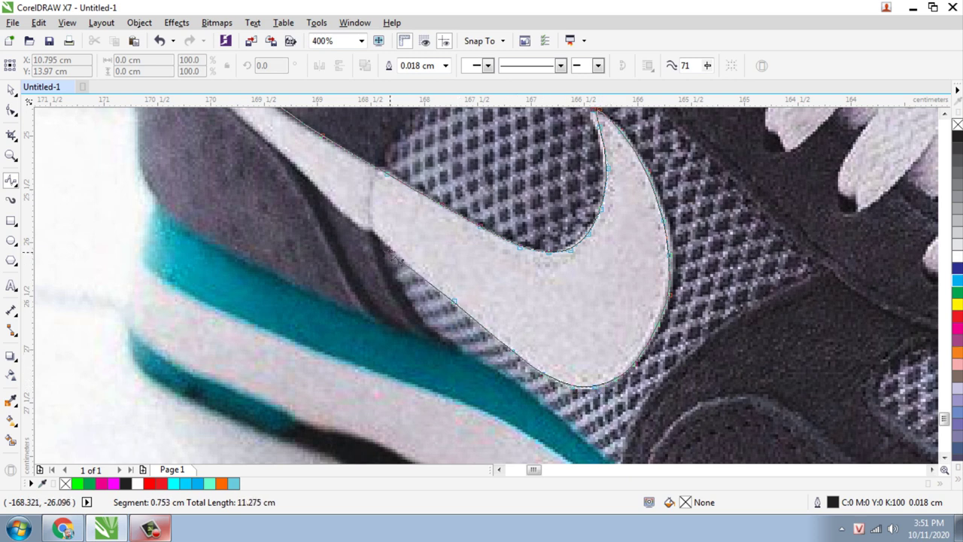
pyautogui.click(390, 250)
pyautogui.click(372, 228)
# Extend the B-spline along the lower edge of the swoosh's narrow tail toward the heel.
pyautogui.scroll(2, 372, 228)
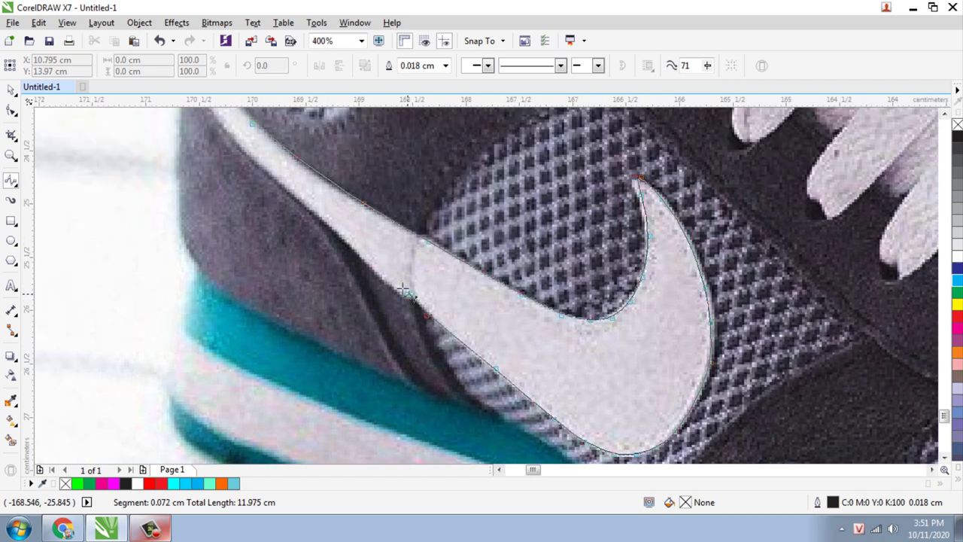
pyautogui.click(338, 239)
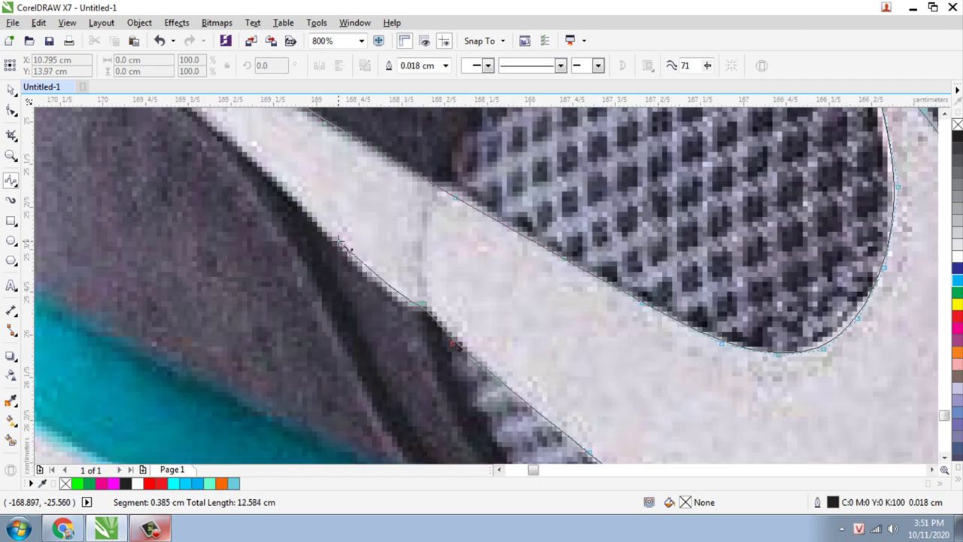
pyautogui.click(250, 154)
pyautogui.moveTo(249, 154); pyautogui.dragTo(372, 333)
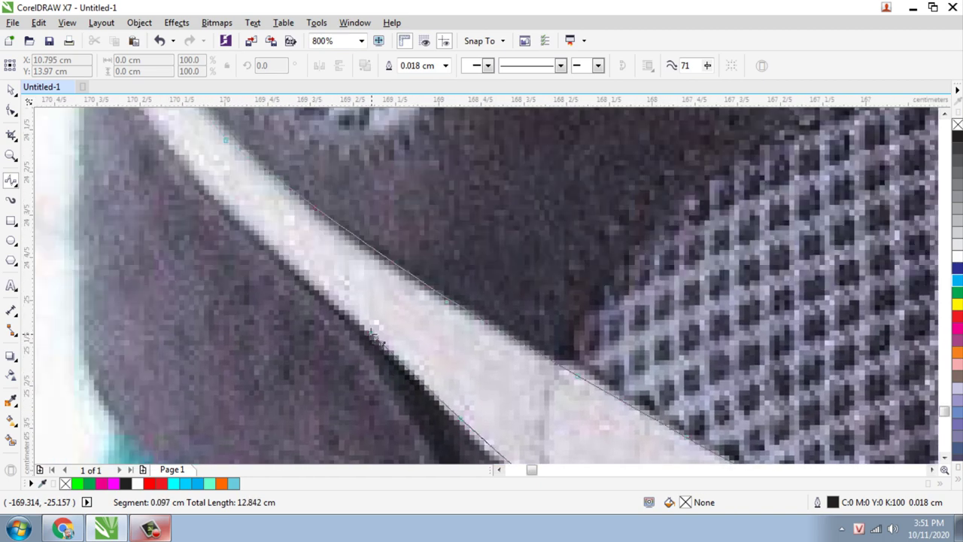
pyautogui.click(263, 240)
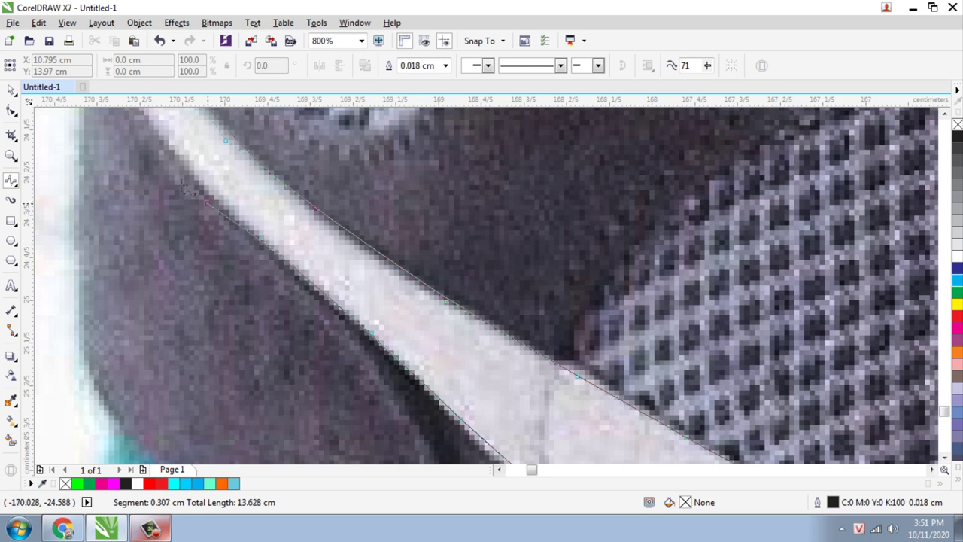
pyautogui.click(158, 136)
pyautogui.moveTo(165, 137); pyautogui.dragTo(194, 171)
# Trace the last stretch of the swoosh's tail and bend the B-spline up around its end at the heel.
pyautogui.scroll(3, 193, 170)
pyautogui.hscroll(-2, 193, 170)
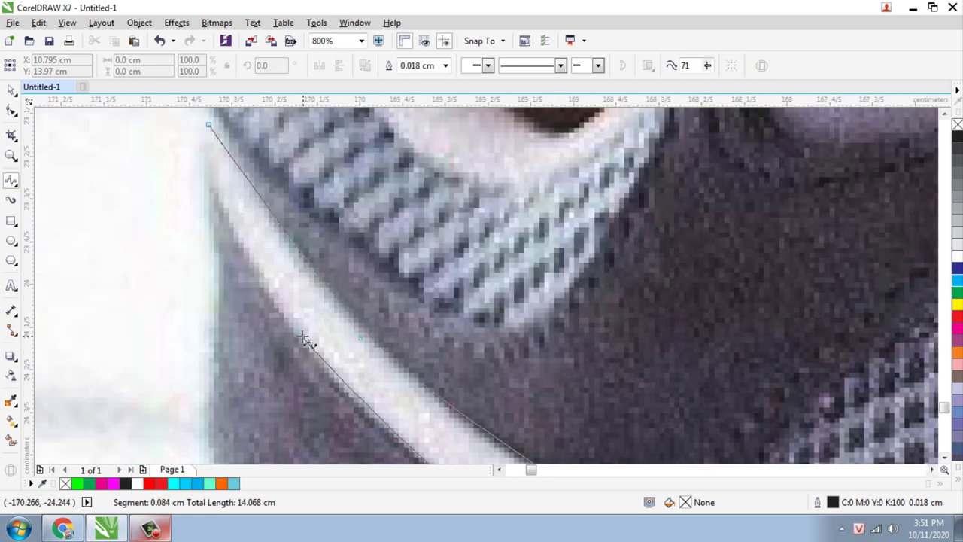
pyautogui.click(247, 258)
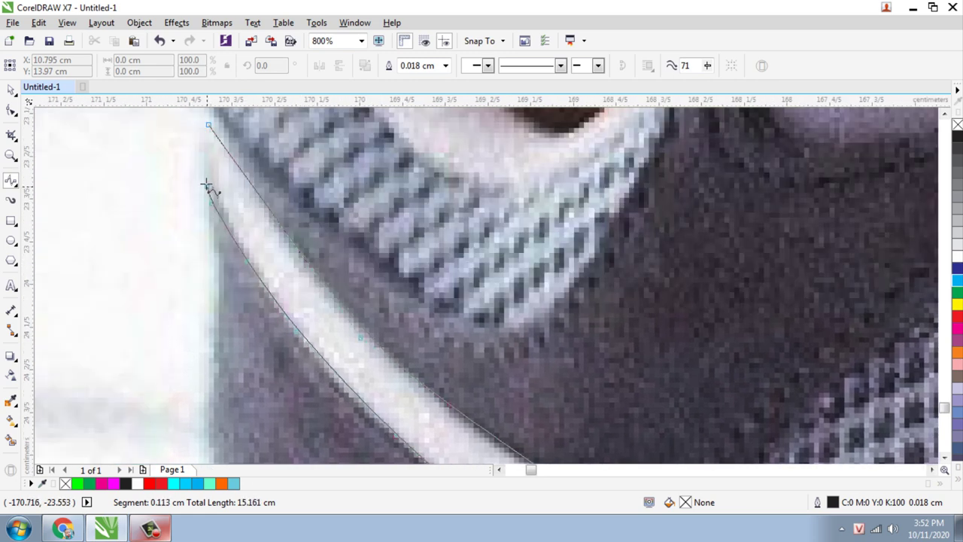
pyautogui.click(204, 156)
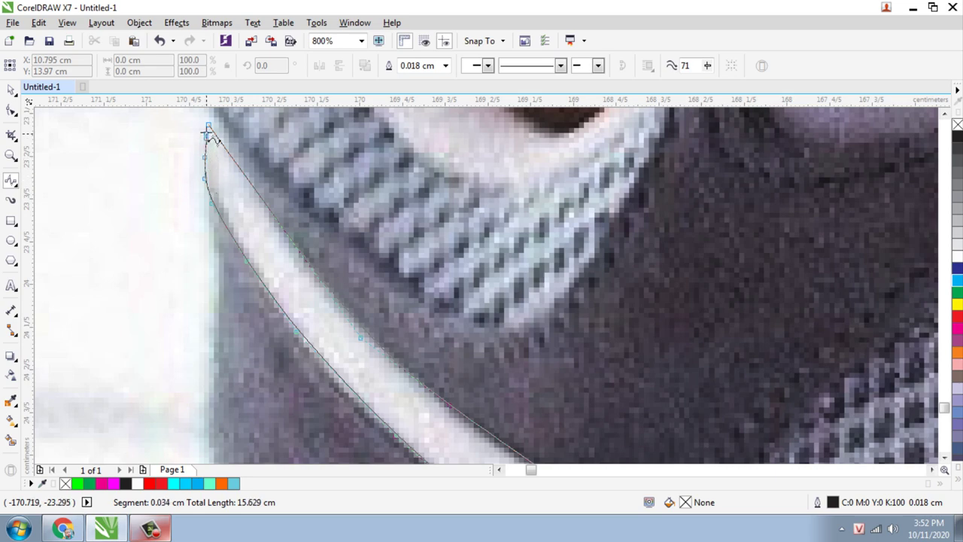
pyautogui.click(205, 133)
# Close the swoosh's B-spline at its starting point and give the curve a red outline (C0 M100 Y100 K0).
pyautogui.scroll(3, 209, 133)
pyautogui.scroll(-3, 236, 187)
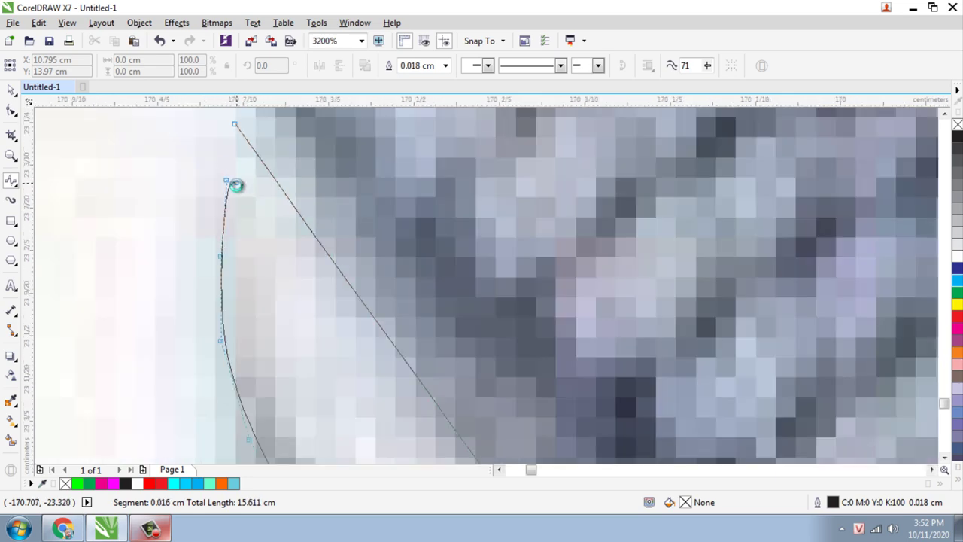
pyautogui.scroll(2, 237, 168)
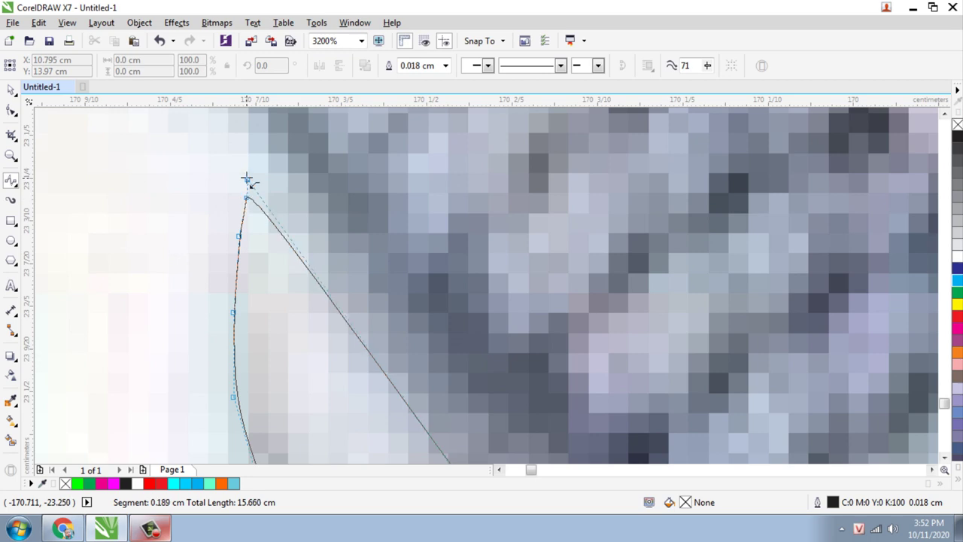
pyautogui.click(248, 180)
pyautogui.scroll(-5, 252, 184)
pyautogui.scroll(1, 294, 257)
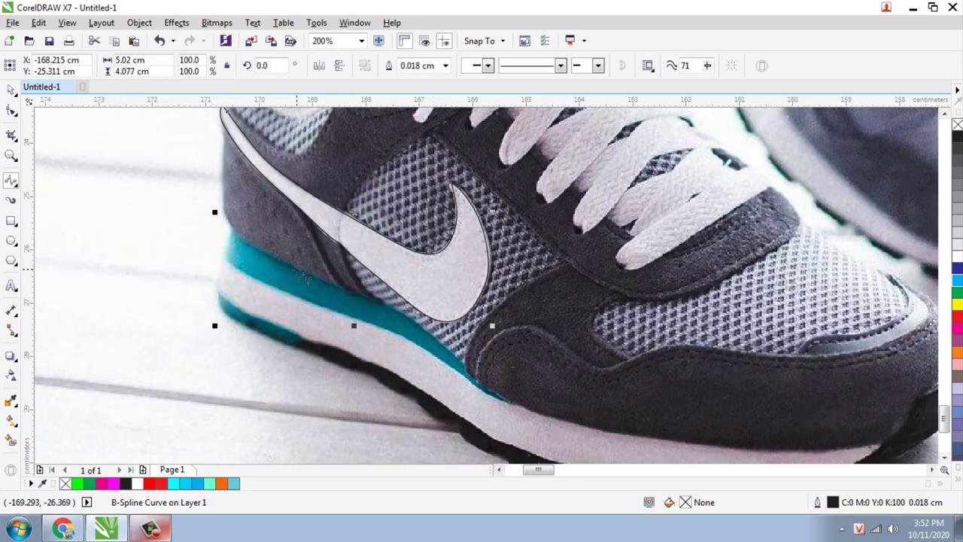
pyautogui.rightClick(957, 318)
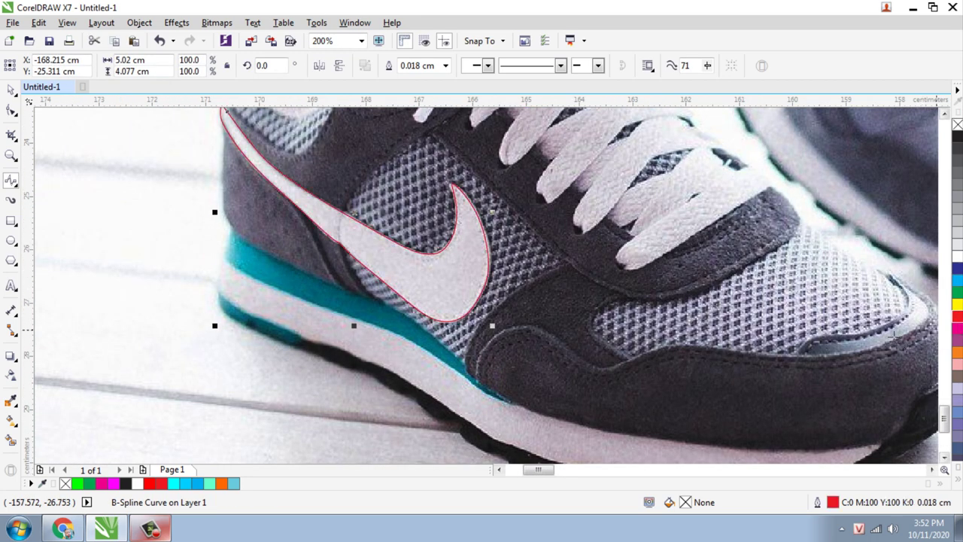
# Start a new B-spline at the toe end of the front shoe's white midsole and trace its lower edge beneath the toe.
pyautogui.scroll(-1, 307, 277)
pyautogui.scroll(1, 496, 385)
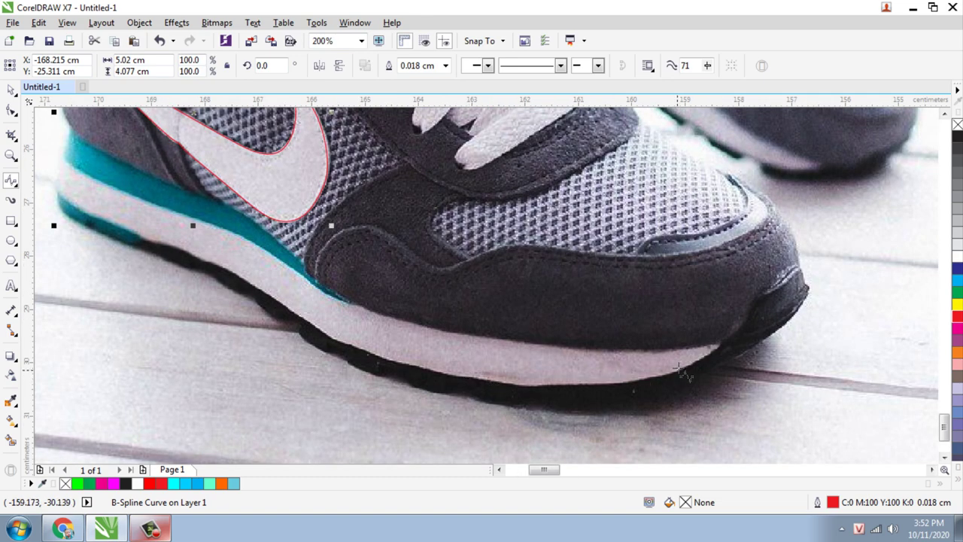
pyautogui.scroll(1, 711, 362)
pyautogui.click(730, 333)
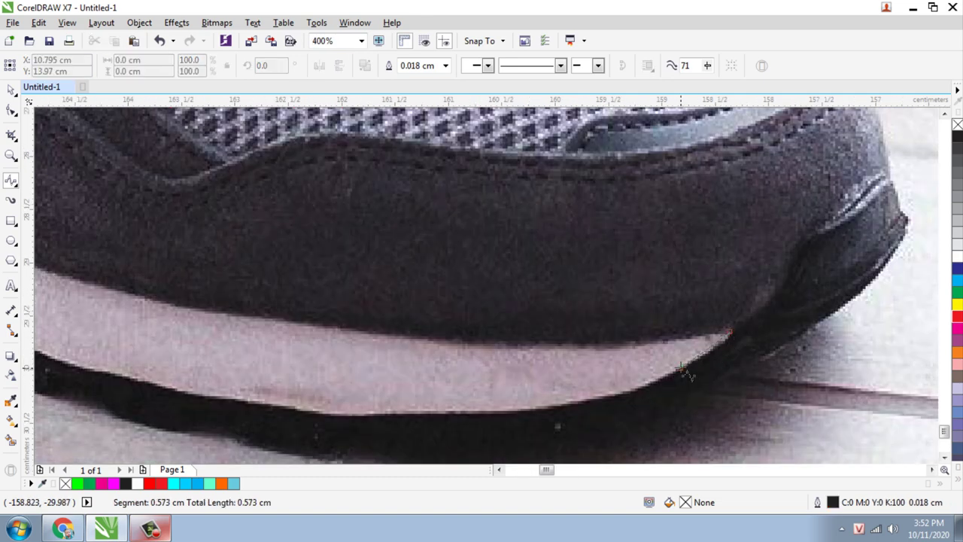
pyautogui.click(618, 392)
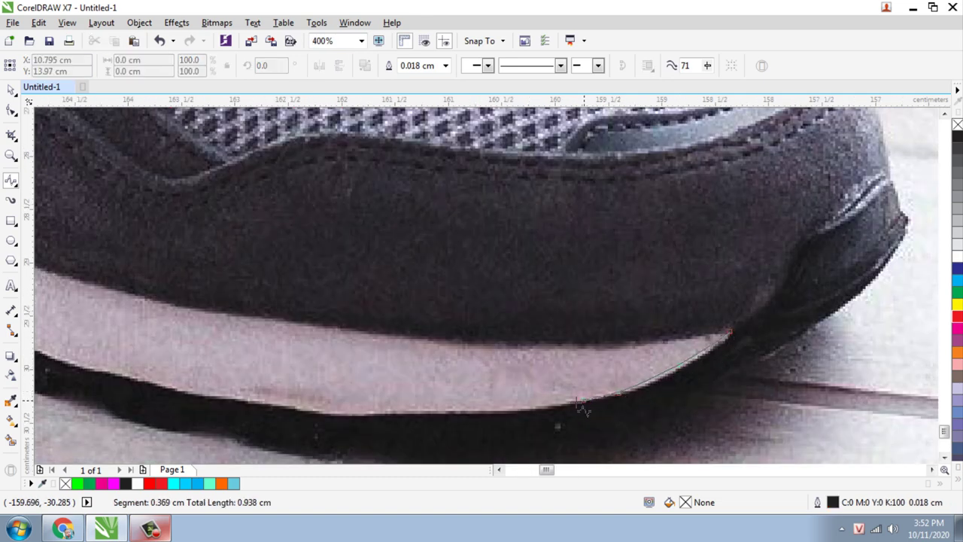
pyautogui.click(566, 406)
pyautogui.click(417, 413)
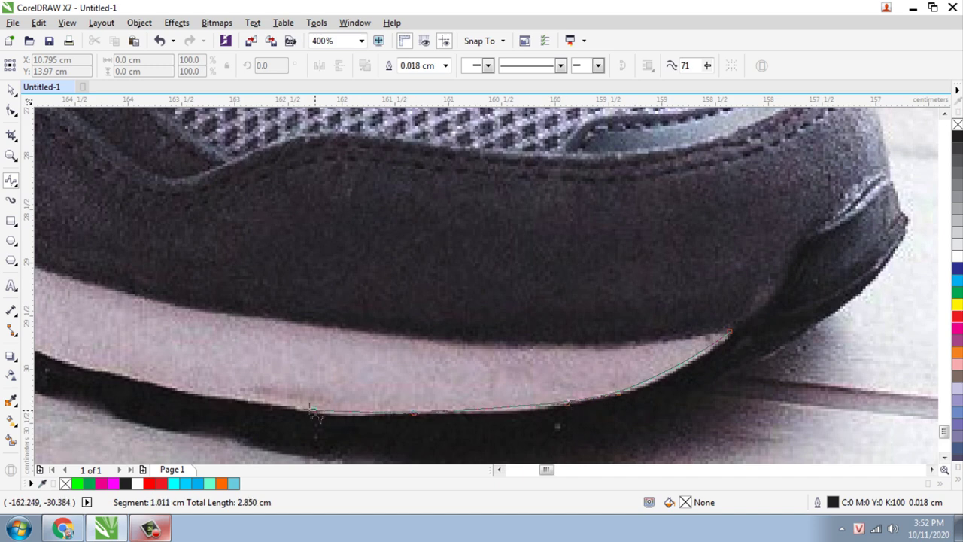
pyautogui.click(308, 407)
pyautogui.click(137, 380)
# Extend the B-spline along the lower edge of the front shoe's midsole from the forefoot to the midfoot.
pyautogui.moveTo(118, 369); pyautogui.dragTo(394, 410)
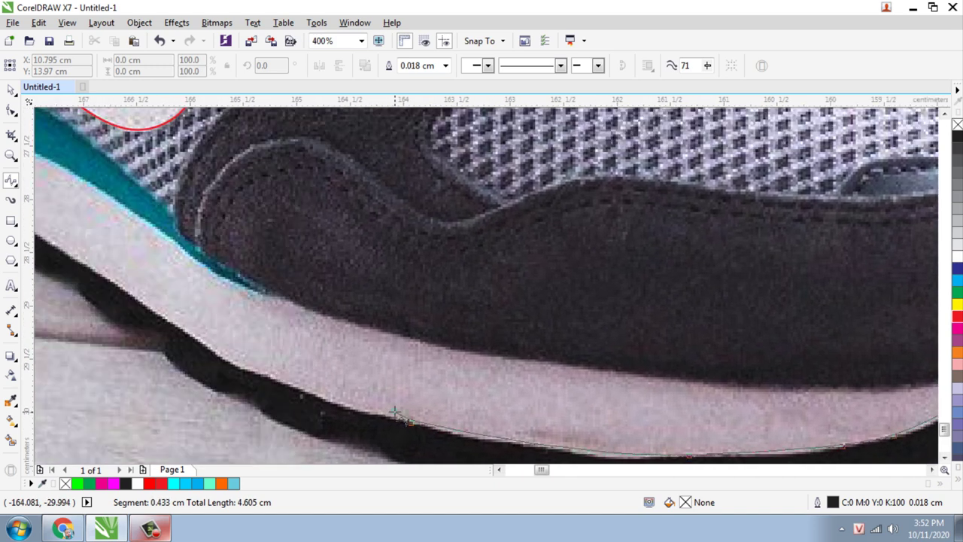
pyautogui.click(273, 376)
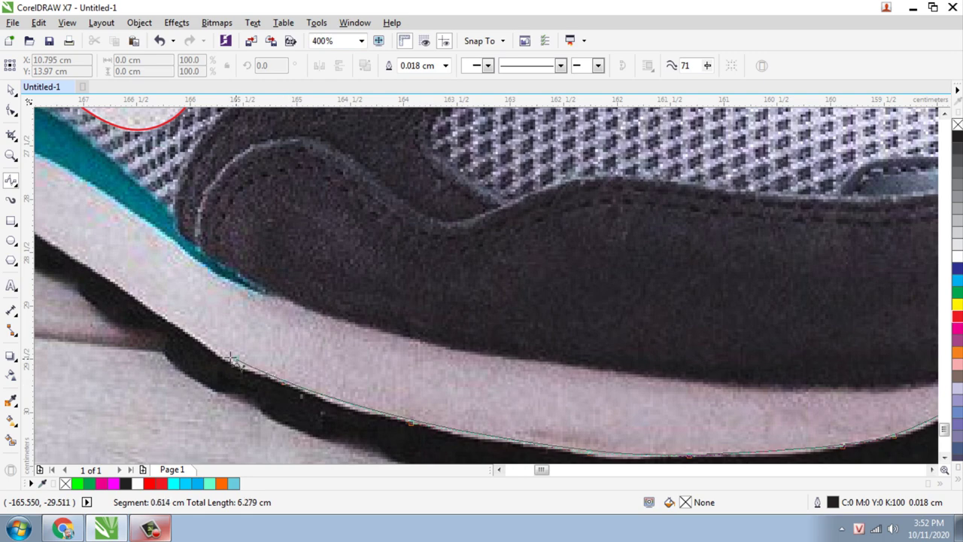
pyautogui.click(219, 355)
pyautogui.click(153, 308)
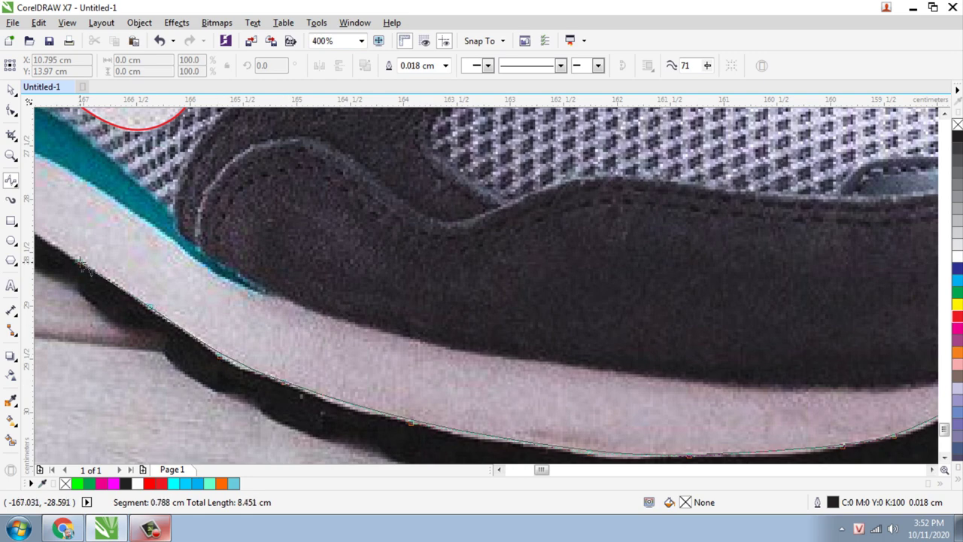
pyautogui.click(83, 268)
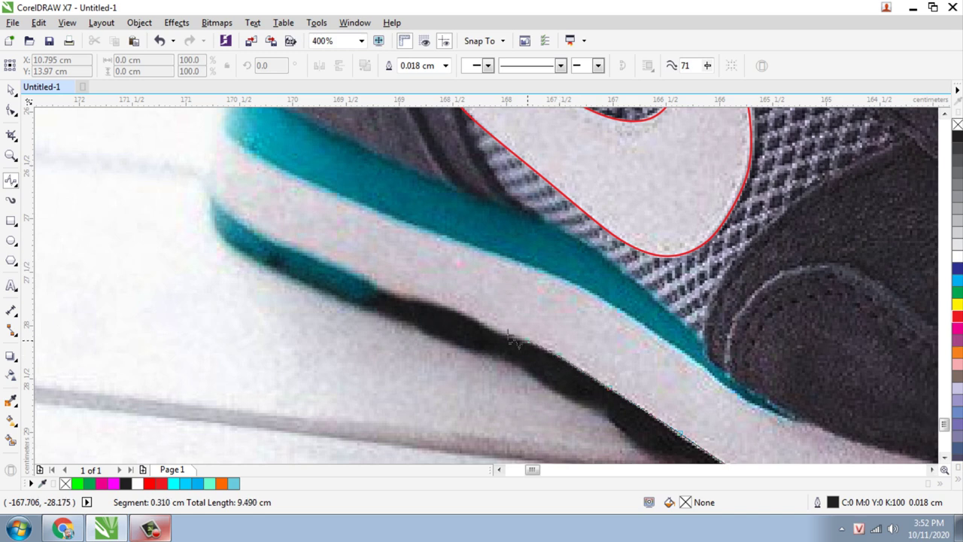
# Trace the rest of the midsole's lower edge above the dark and teal outsole and bend the B-spline up around the heel.
pyautogui.click(510, 337)
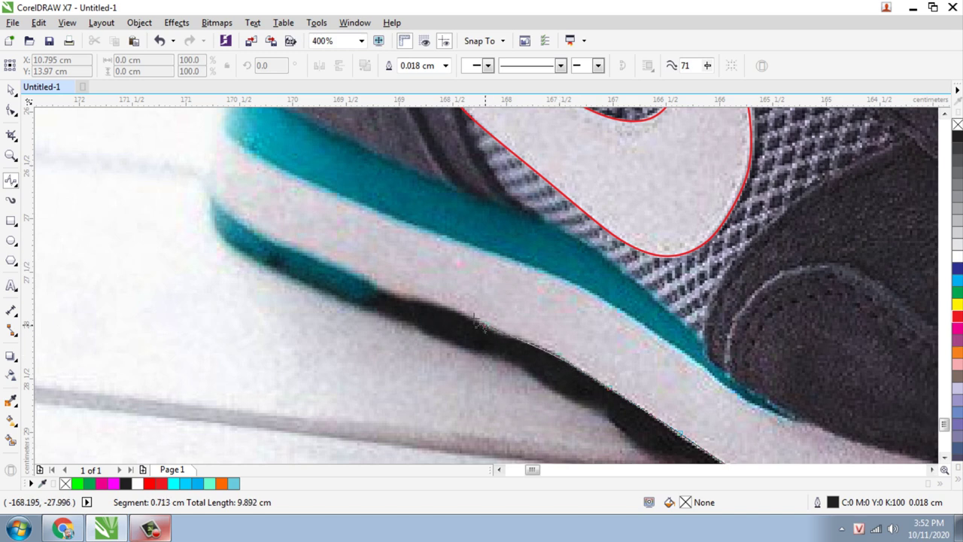
pyautogui.click(362, 282)
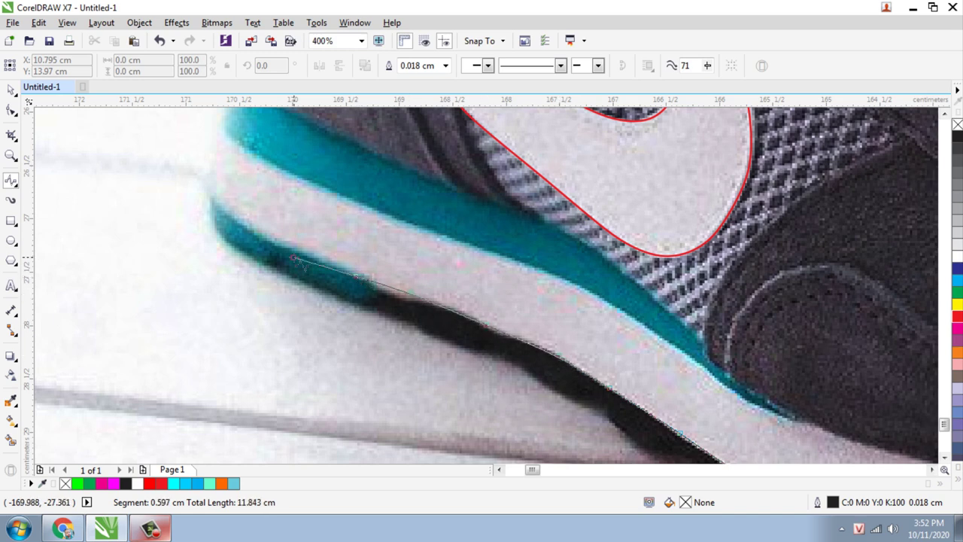
pyautogui.click(211, 179)
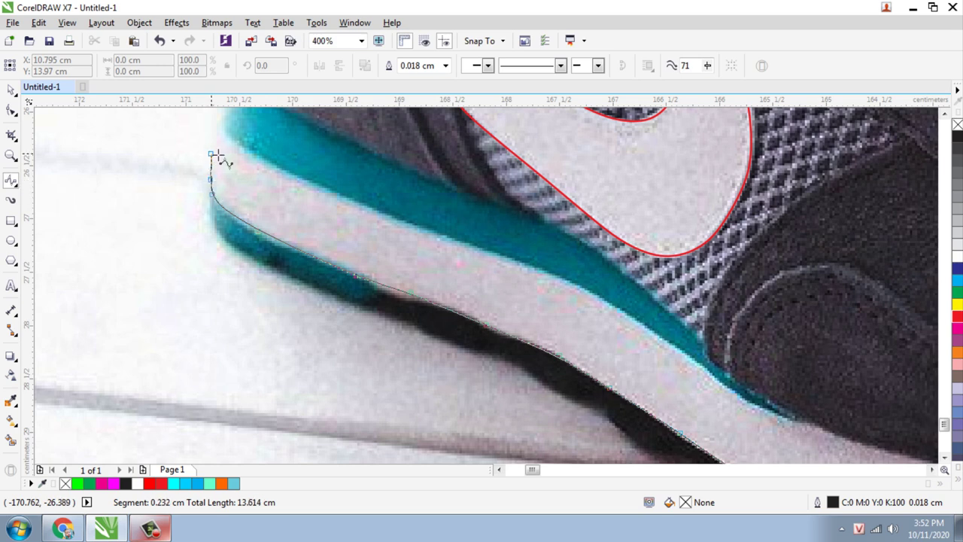
pyautogui.click(214, 129)
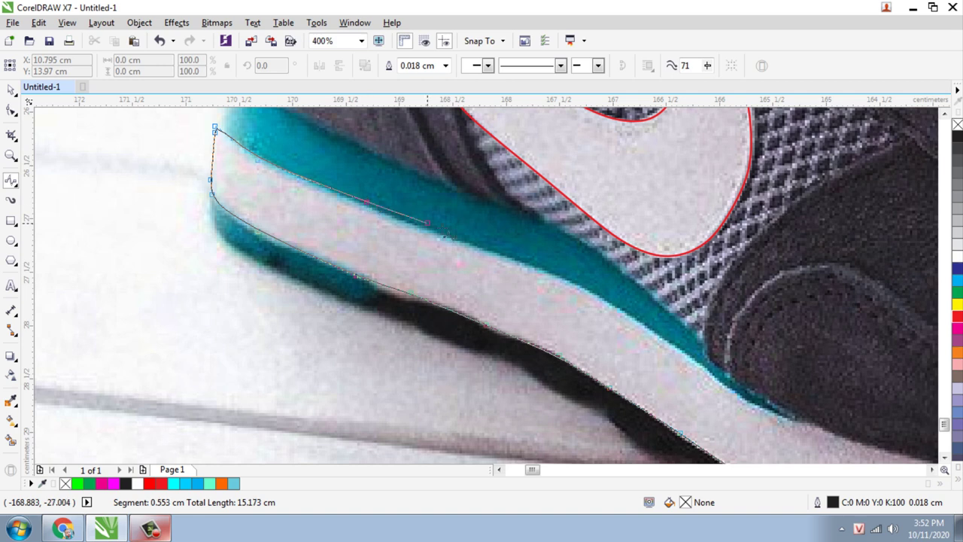
# Trace the midsole's upper edge from the heel along the teal stripe to the stripe's pointed end.
pyautogui.click(539, 271)
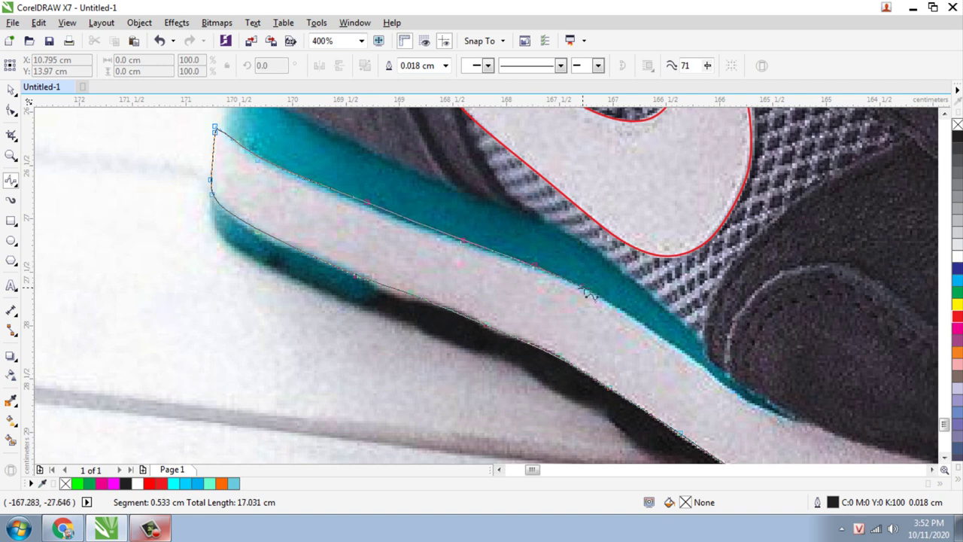
pyautogui.moveTo(587, 292); pyautogui.dragTo(389, 254)
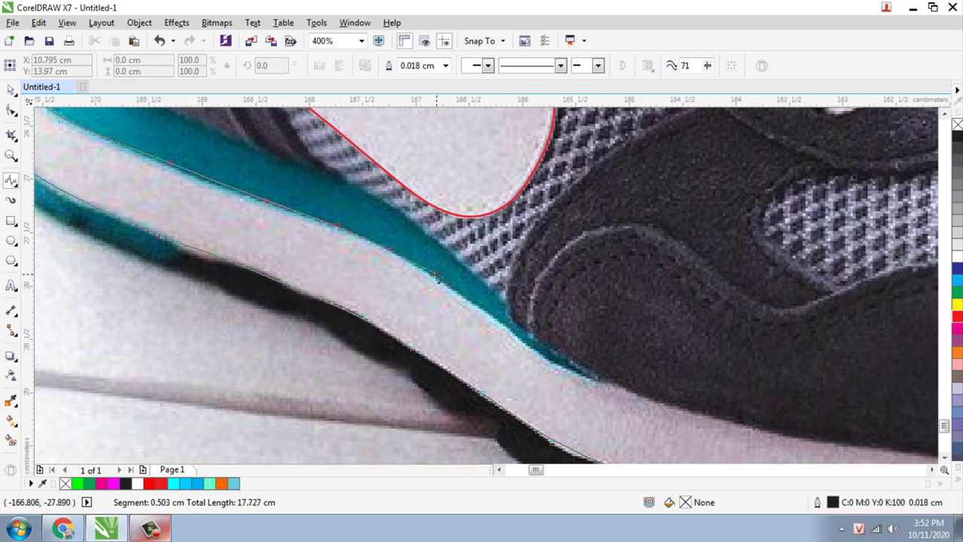
pyautogui.click(526, 345)
pyautogui.click(565, 368)
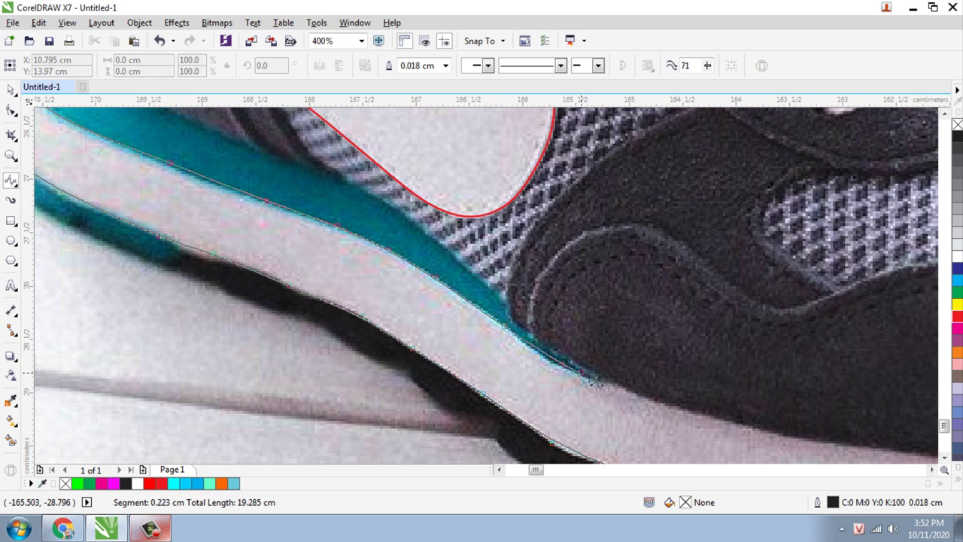
pyautogui.click(613, 386)
# Continue the B-spline along the midsole's upper edge beneath the dark side panel toward the toe.
pyautogui.moveTo(613, 386); pyautogui.dragTo(355, 279)
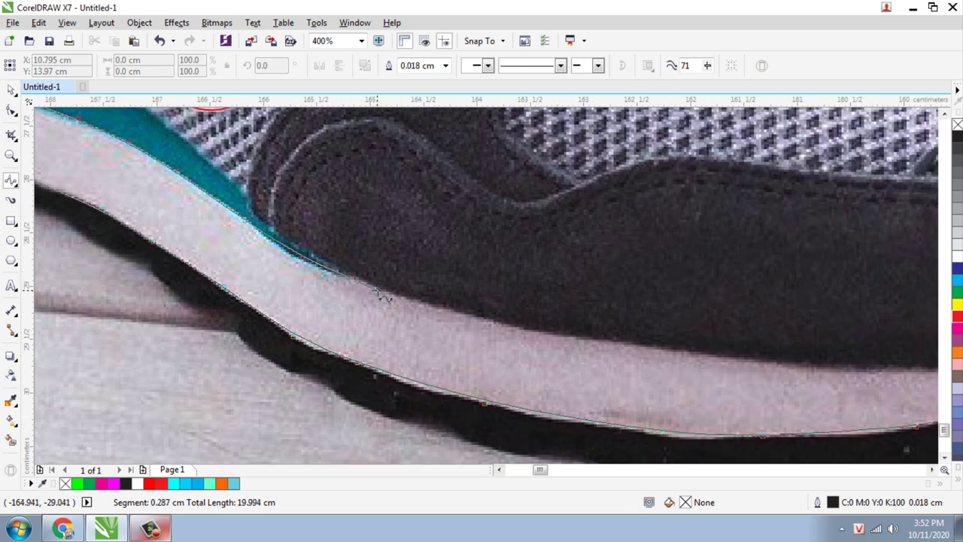
pyautogui.click(444, 306)
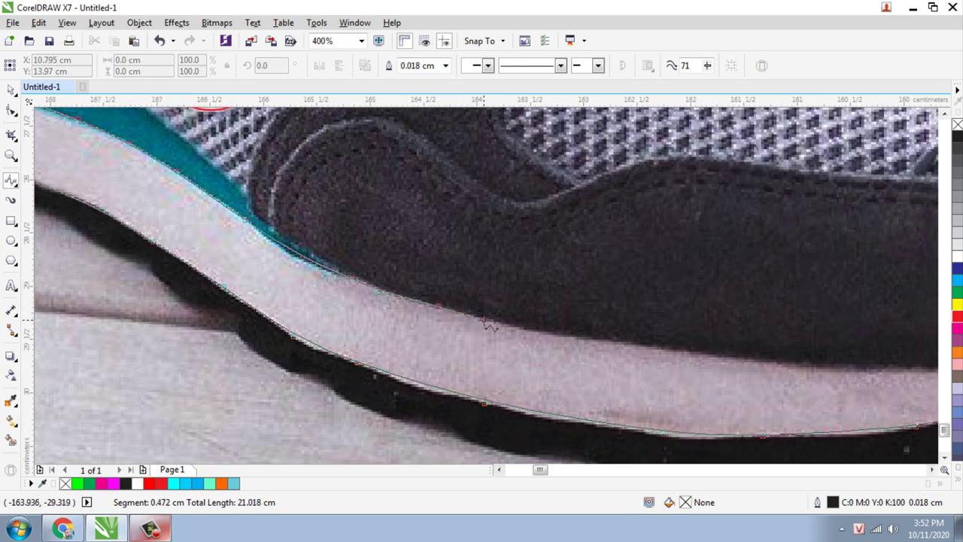
pyautogui.click(527, 332)
pyautogui.click(602, 341)
pyautogui.click(703, 353)
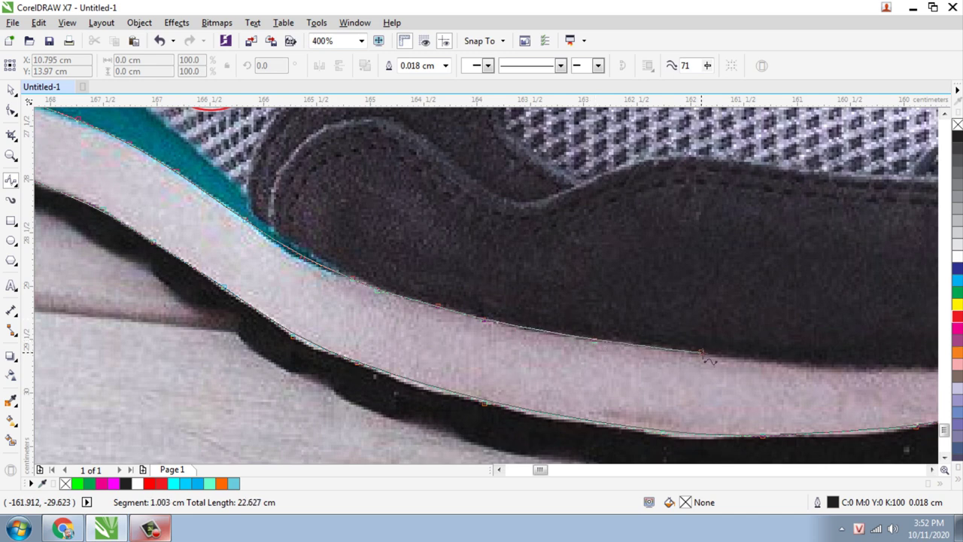
pyautogui.click(803, 357)
# Close the midsole's B-spline at its starting point at the toe and give it a red outline (C0 M100 Y100 K0).
pyautogui.hscroll(5, 576, 359)
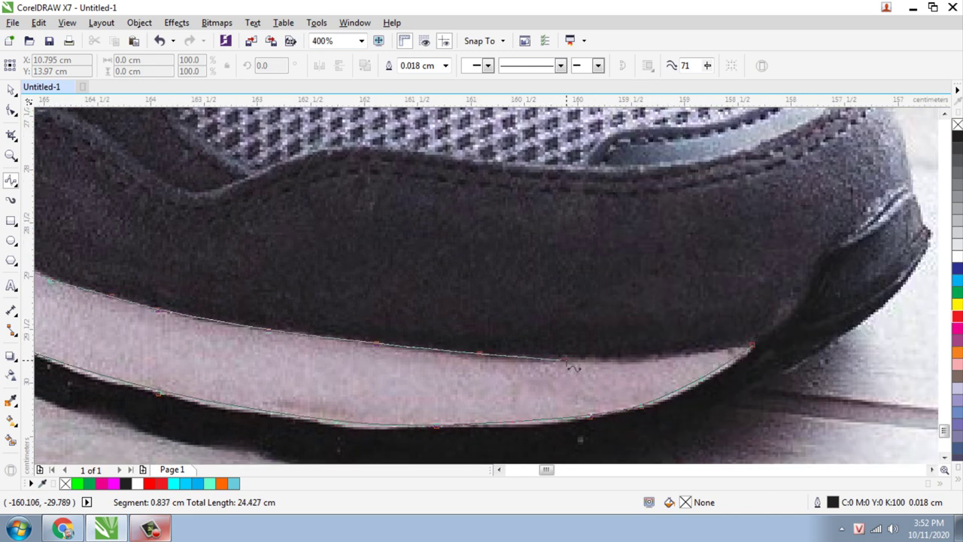
pyautogui.click(570, 361)
pyautogui.click(708, 354)
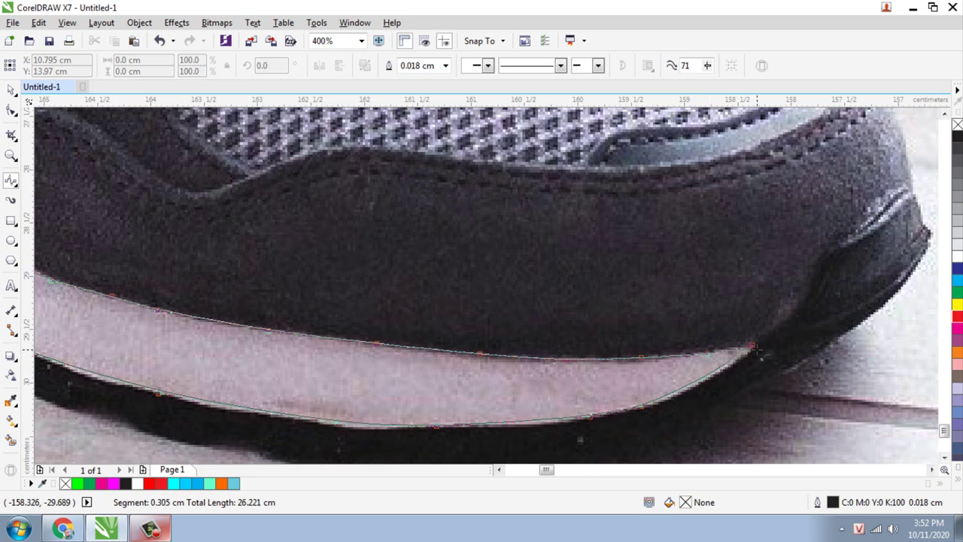
pyautogui.scroll(2, 753, 351)
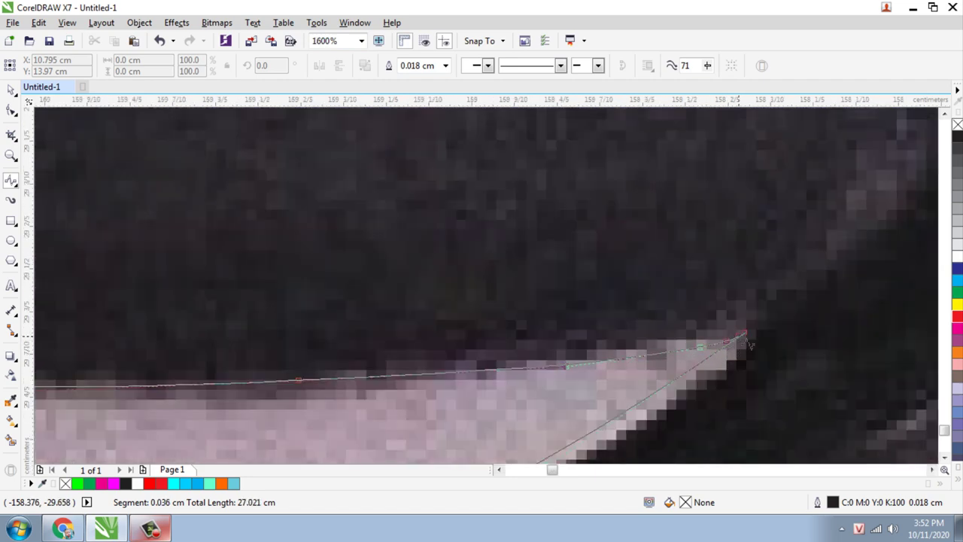
pyautogui.doubleClick(740, 335)
pyautogui.scroll(-4, 636, 331)
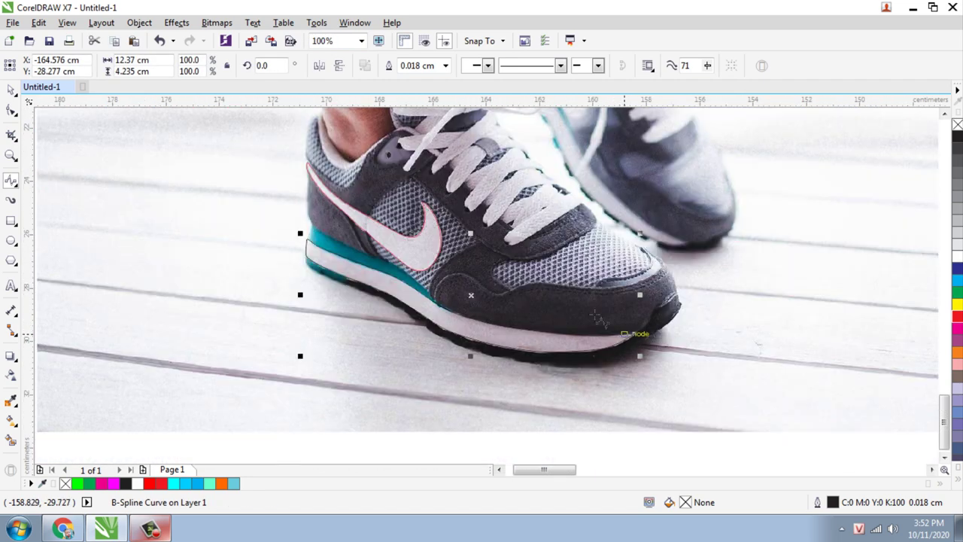
pyautogui.rightClick(958, 320)
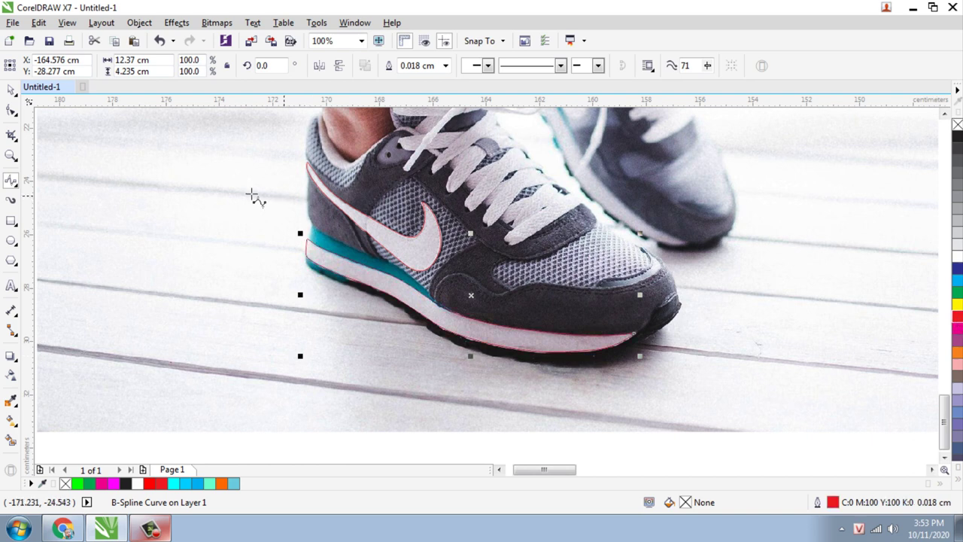
# Select the midsole and swoosh curves together and weld them into one object.
pyautogui.click(10, 92)
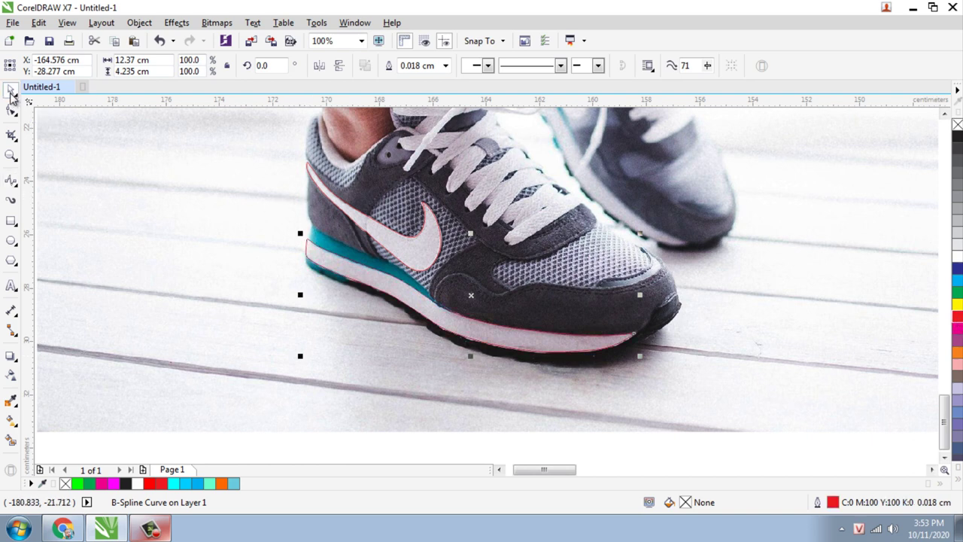
pyautogui.keyDown('shift'); pyautogui.click(423, 238); pyautogui.keyUp('shift')
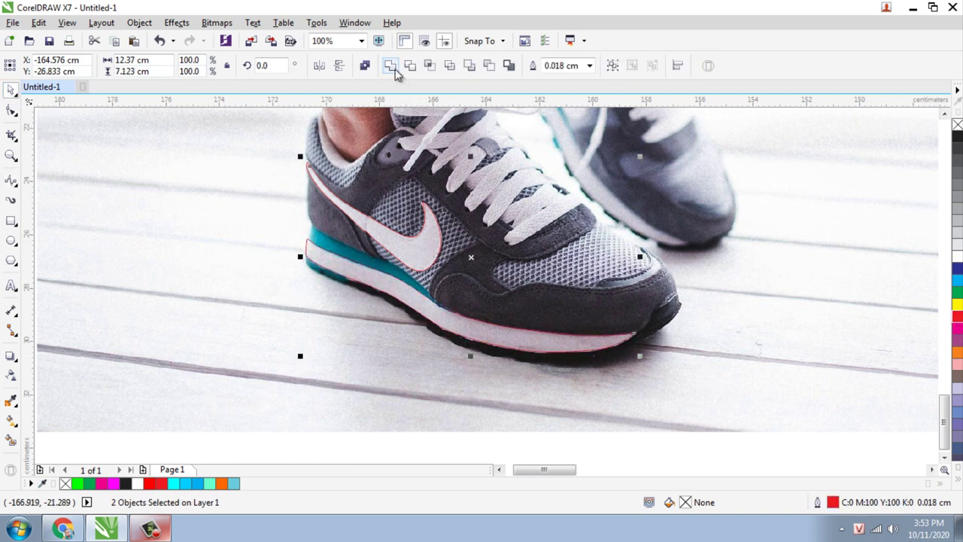
pyautogui.click(393, 68)
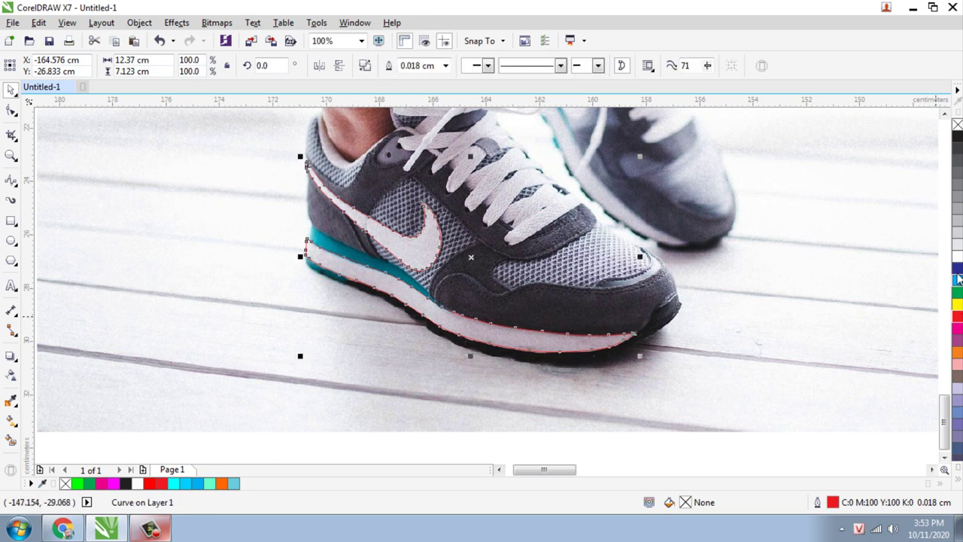
# Fill the welded swoosh and midsole shape with white (C0 M0 Y0 K0), remove its outline and deselect it.
pyautogui.click(958, 256)
pyautogui.scroll(-2, 373, 290)
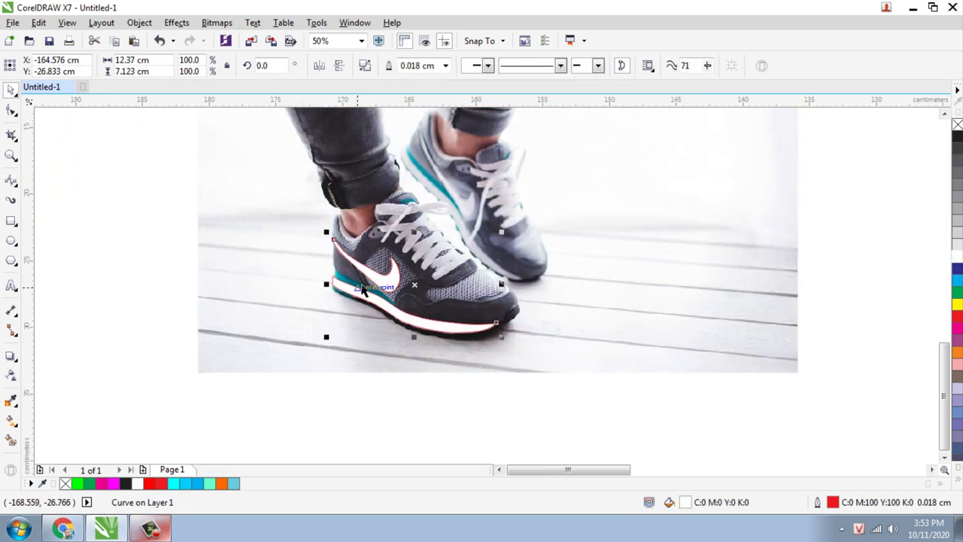
pyautogui.scroll(2, 362, 289)
pyautogui.scroll(-1, 364, 325)
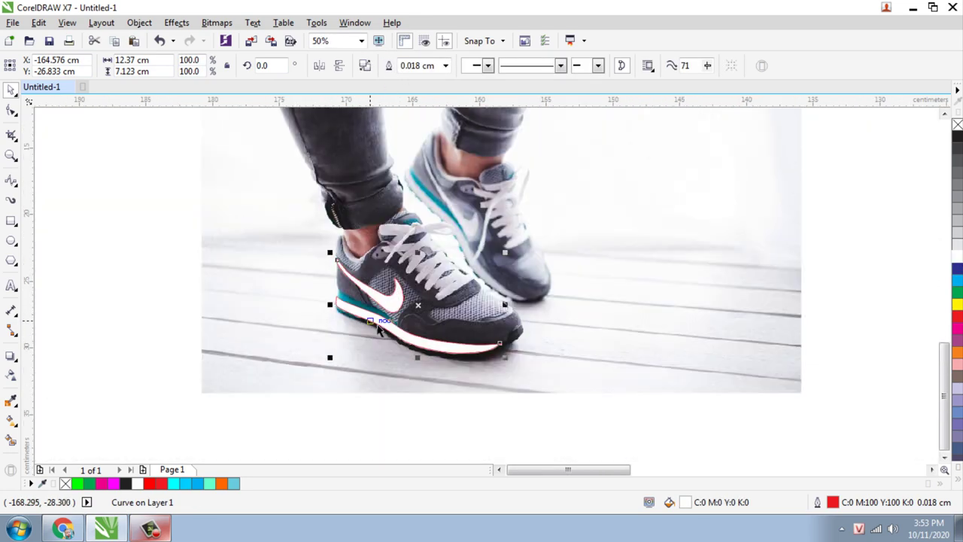
pyautogui.rightClick(958, 125)
pyautogui.click(852, 219)
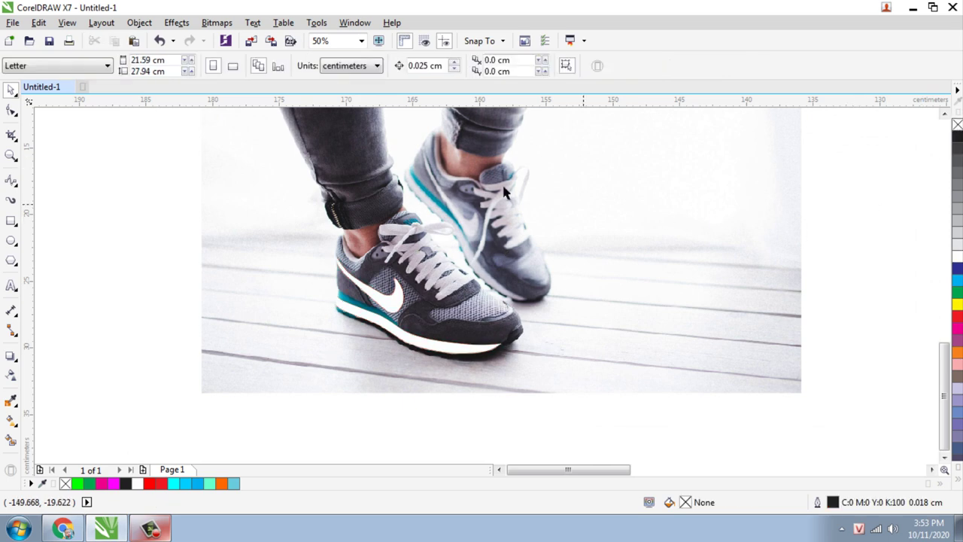
# Start a new B-spline at the heel-side tip of the rear shoe's swoosh and trace the upper edge of its narrow tail.
pyautogui.scroll(1, 462, 194)
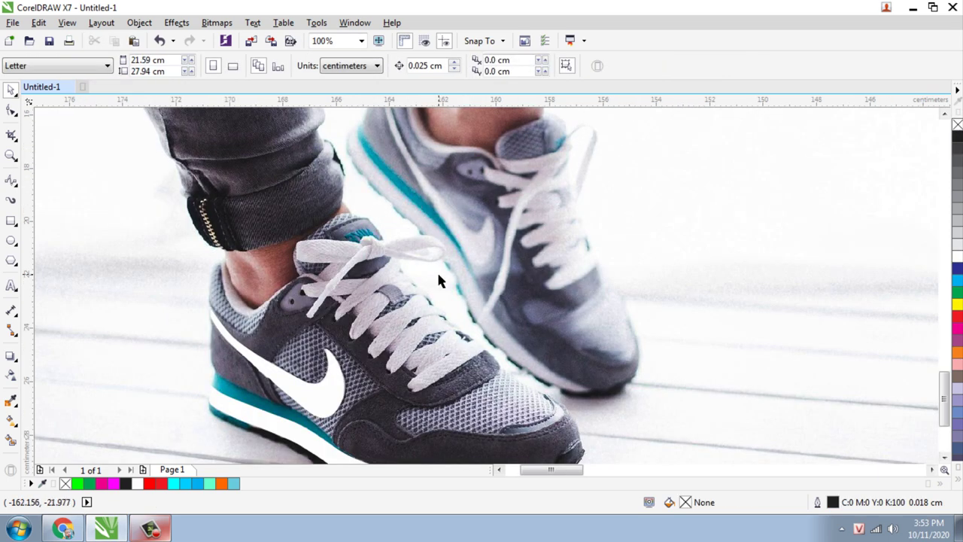
pyautogui.click(10, 182)
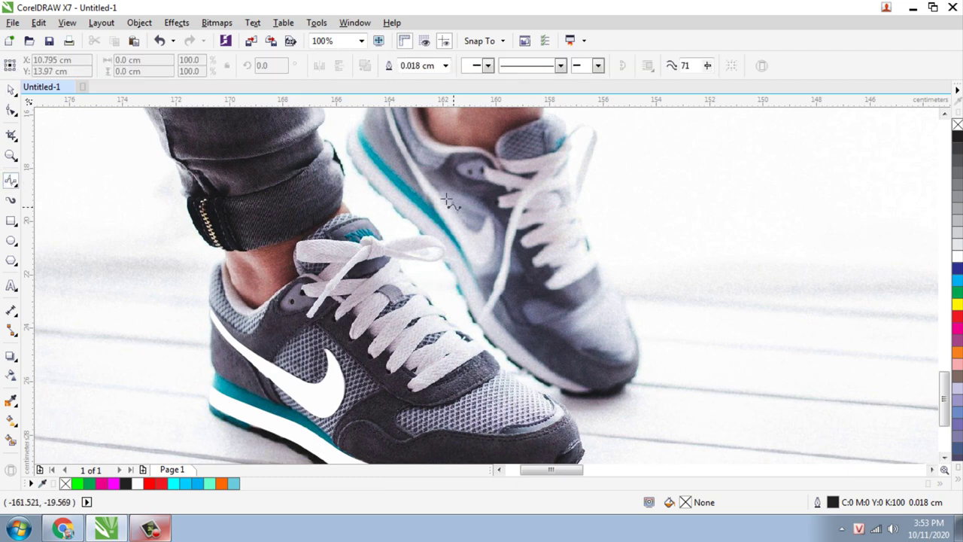
pyautogui.scroll(-1, 443, 198)
pyautogui.scroll(1, 428, 272)
pyautogui.scroll(1, 429, 272)
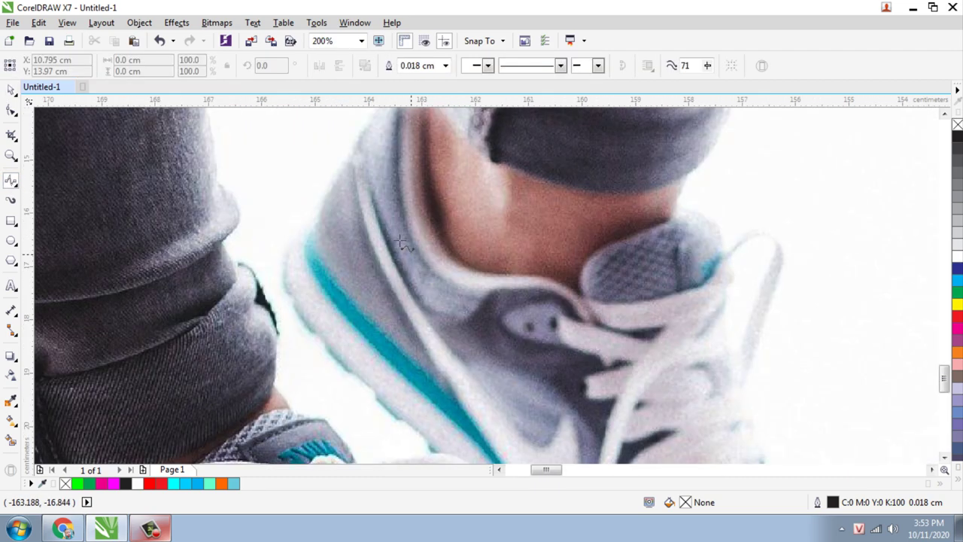
pyautogui.scroll(1, 388, 234)
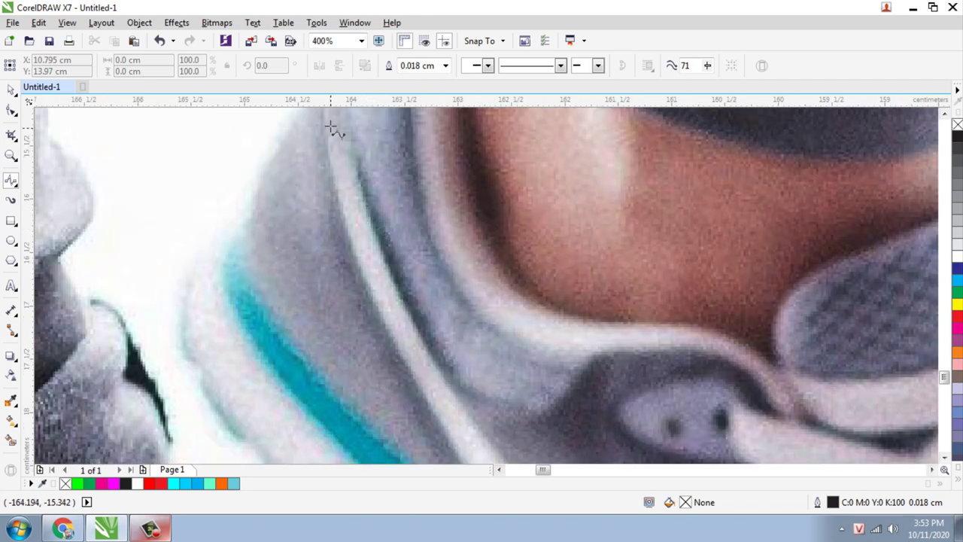
pyautogui.moveTo(356, 173); pyautogui.dragTo(366, 256)
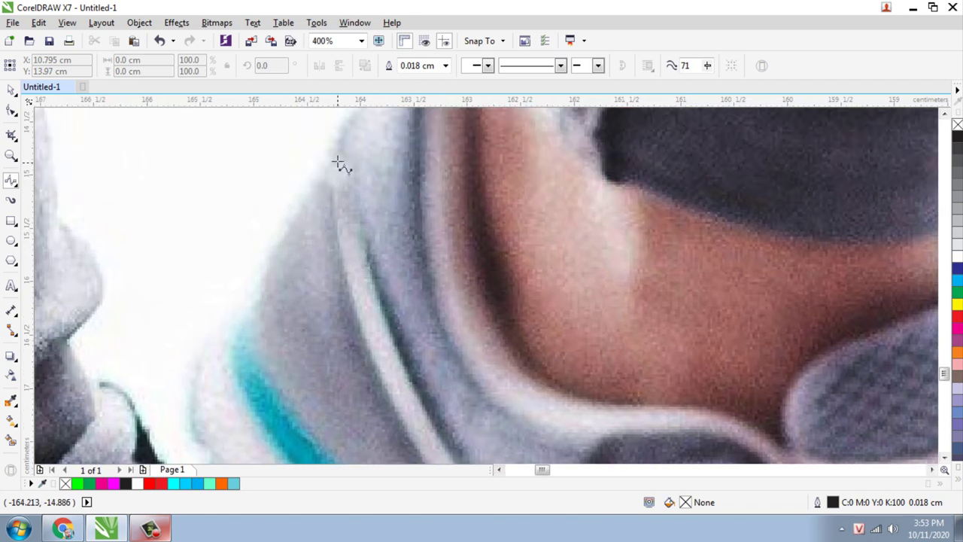
pyautogui.click(342, 153)
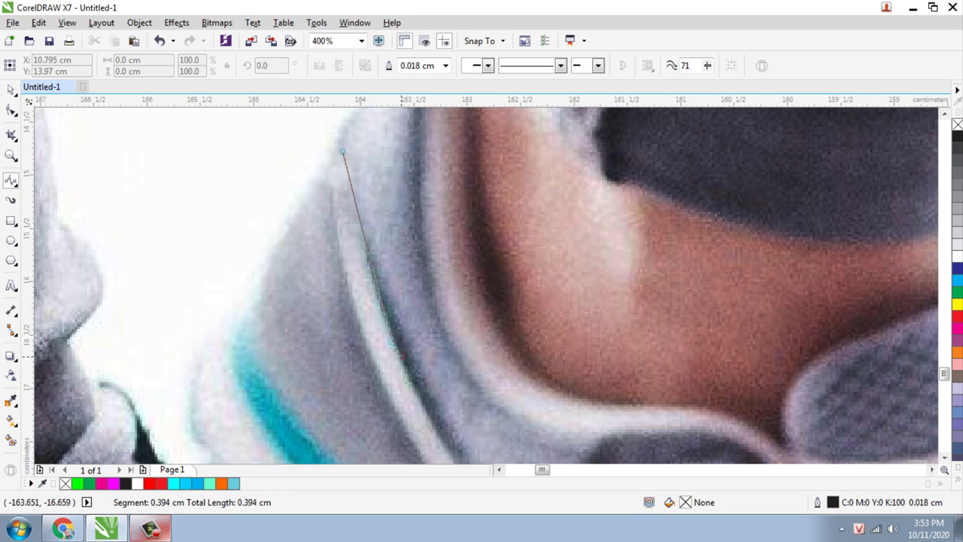
pyautogui.click(431, 427)
# Extend the B-spline down the upper edge of the rear shoe's swoosh and around the inner bend below its raised tip.
pyautogui.moveTo(432, 426); pyautogui.dragTo(340, 229)
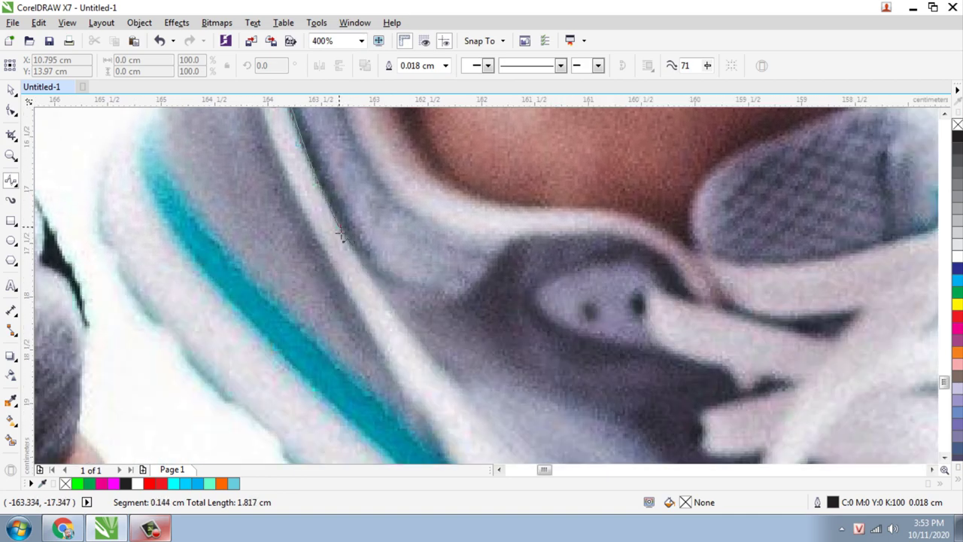
pyautogui.click(365, 265)
pyautogui.click(406, 325)
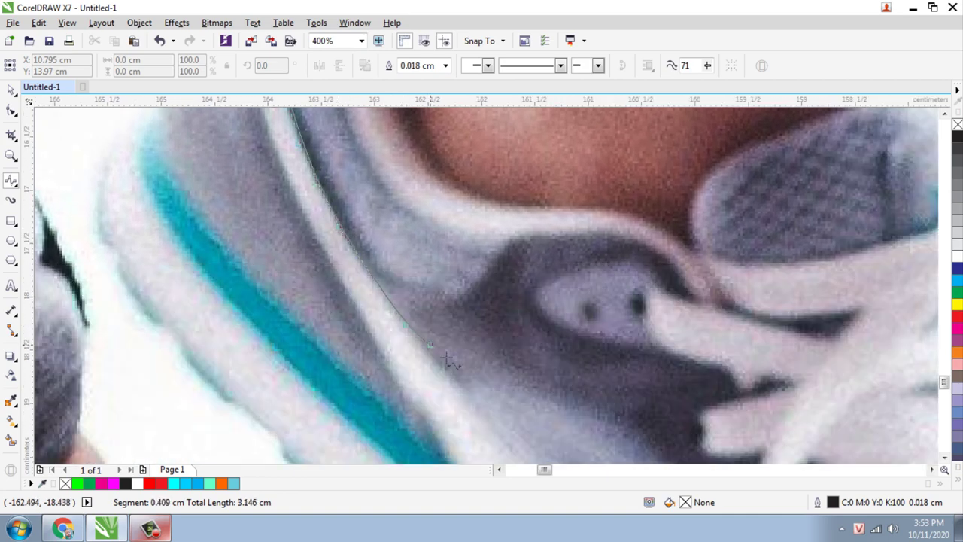
pyautogui.click(471, 401)
pyautogui.scroll(-1, 467, 385)
pyautogui.moveTo(455, 343); pyautogui.dragTo(410, 219)
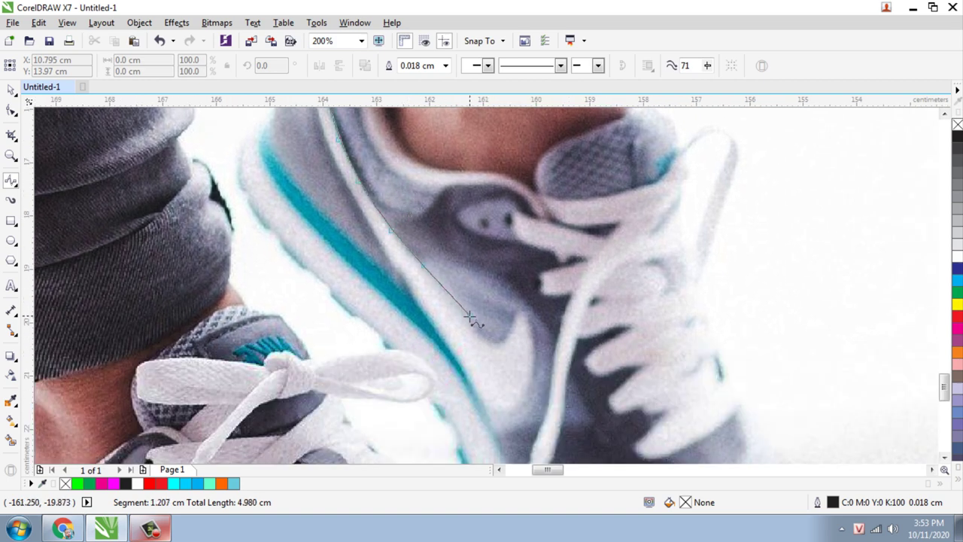
pyautogui.click(467, 321)
pyautogui.click(483, 340)
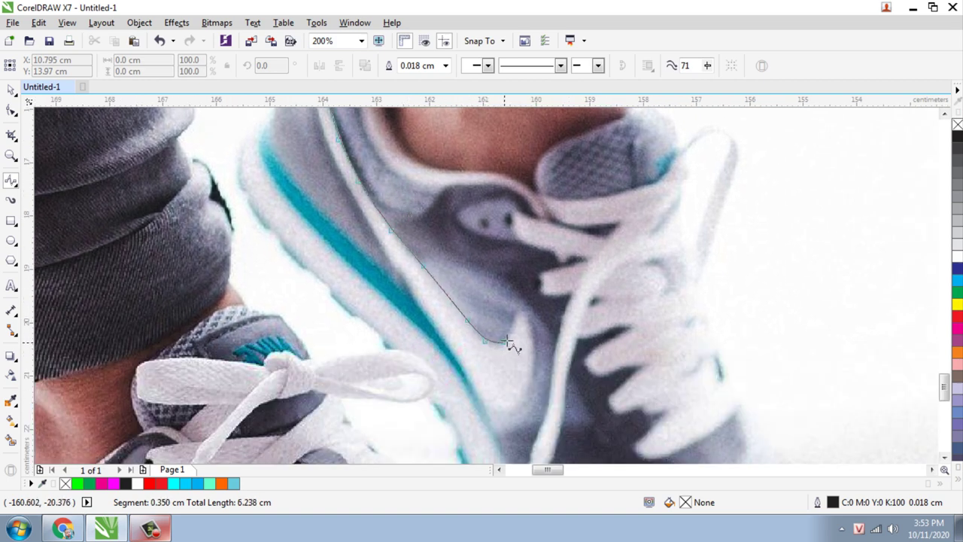
# Continue the B-spline over the raised tip of the rear shoe's swoosh, around its rounded belly and back along the lower edge.
pyautogui.click(512, 333)
pyautogui.click(532, 348)
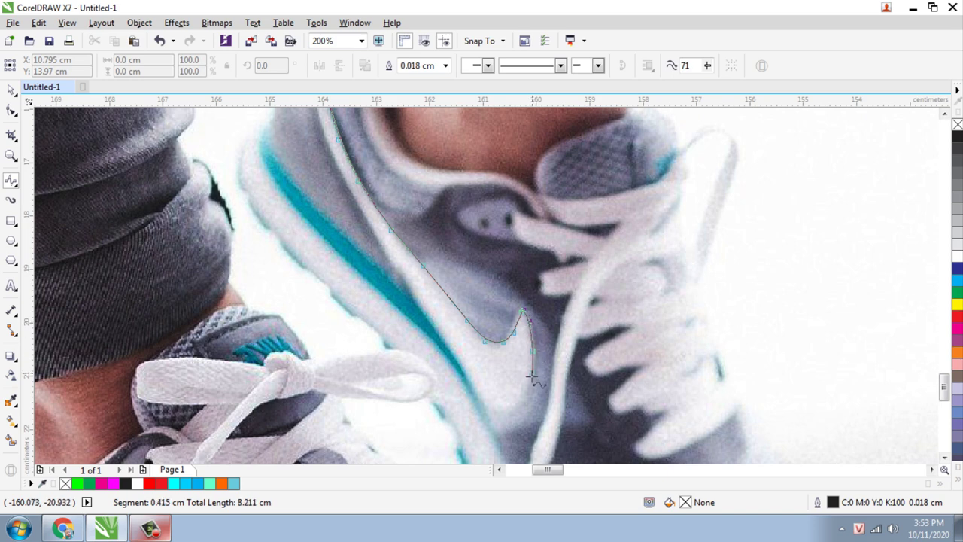
pyautogui.click(502, 410)
pyautogui.click(485, 401)
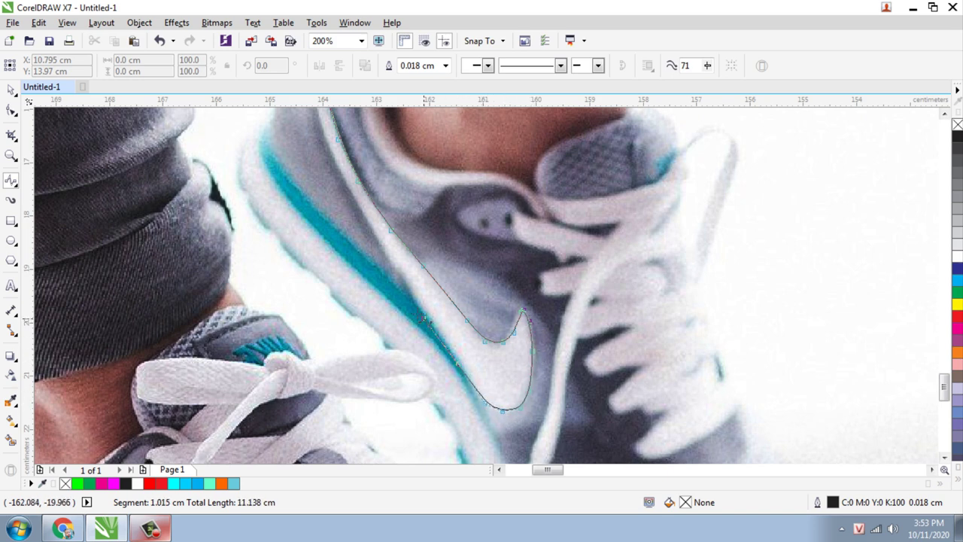
pyautogui.click(411, 297)
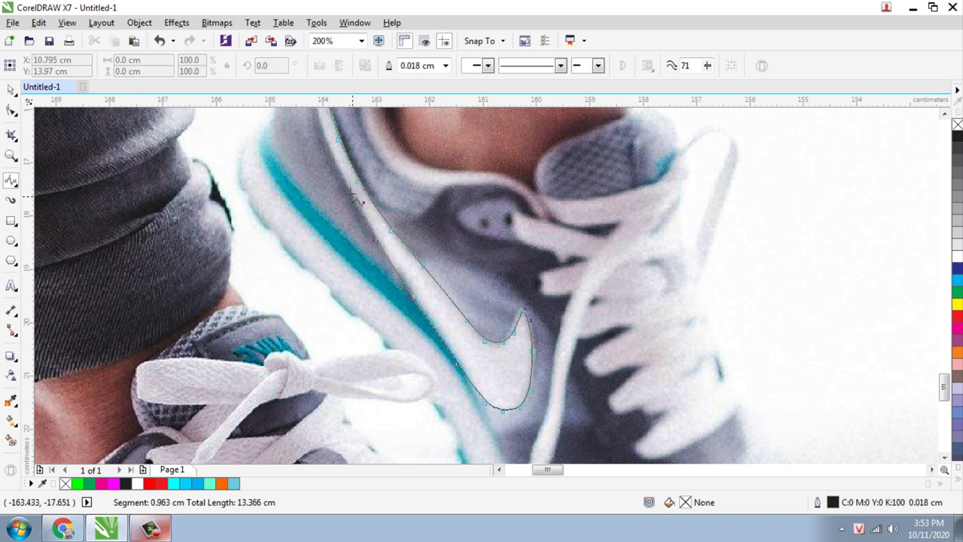
# Trace the lower edge of the swoosh's narrow tail up to the heel and close the B-spline, about 4.2 × 6.8 cm overall.
pyautogui.moveTo(341, 175); pyautogui.dragTo(381, 297)
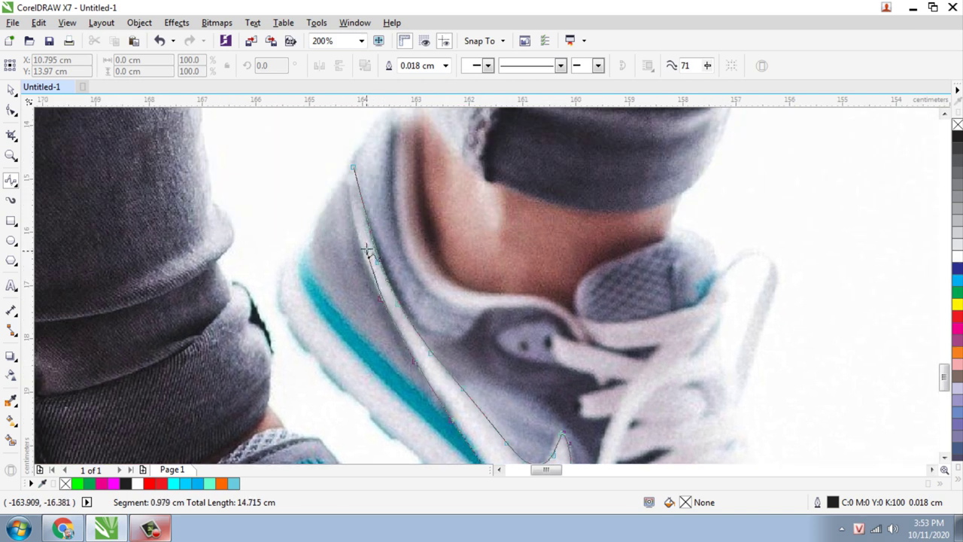
pyautogui.click(362, 246)
pyautogui.click(348, 198)
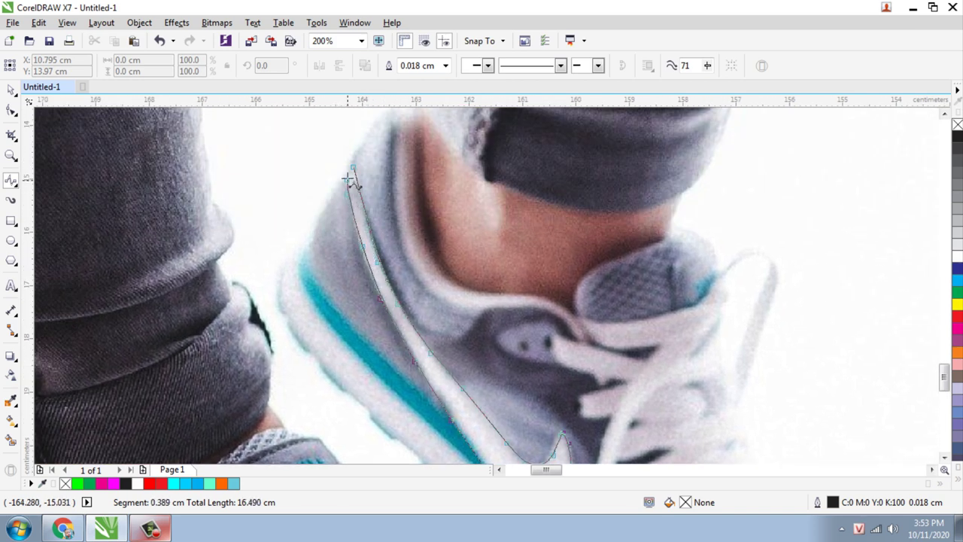
pyautogui.scroll(2, 347, 171)
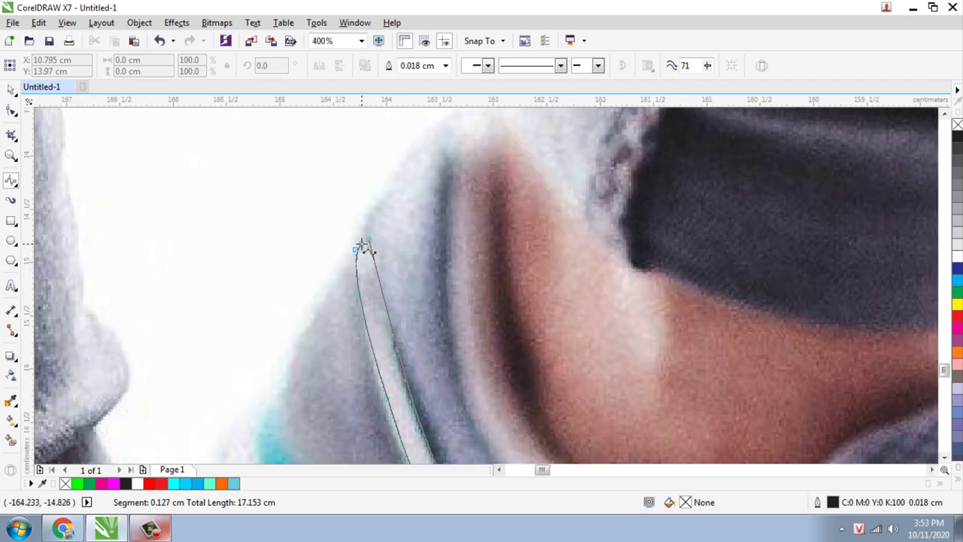
pyautogui.click(365, 242)
pyautogui.scroll(-6, 367, 243)
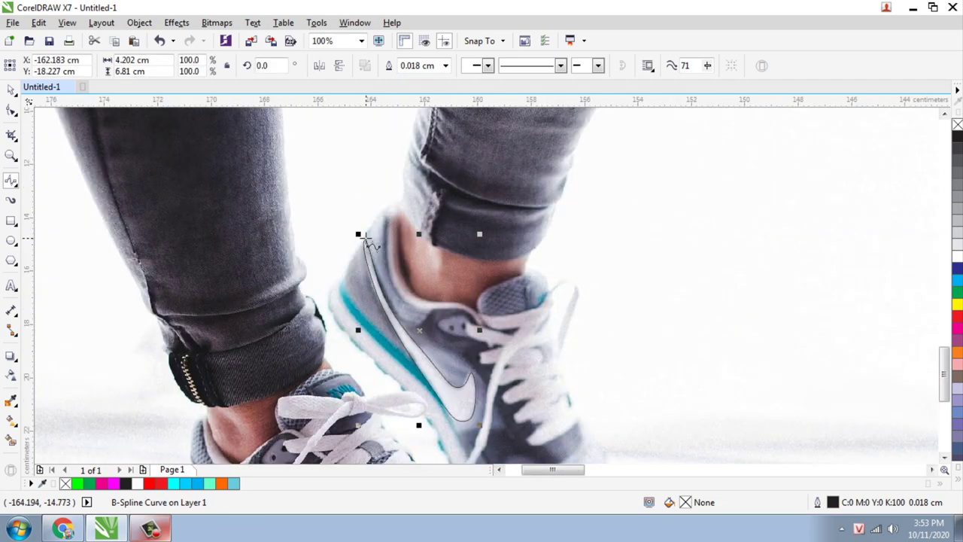
# Start a new B-spline at the heel top of the rear shoe's midsole and trace down the lower edge of the teal stripe.
pyautogui.scroll(2, 374, 329)
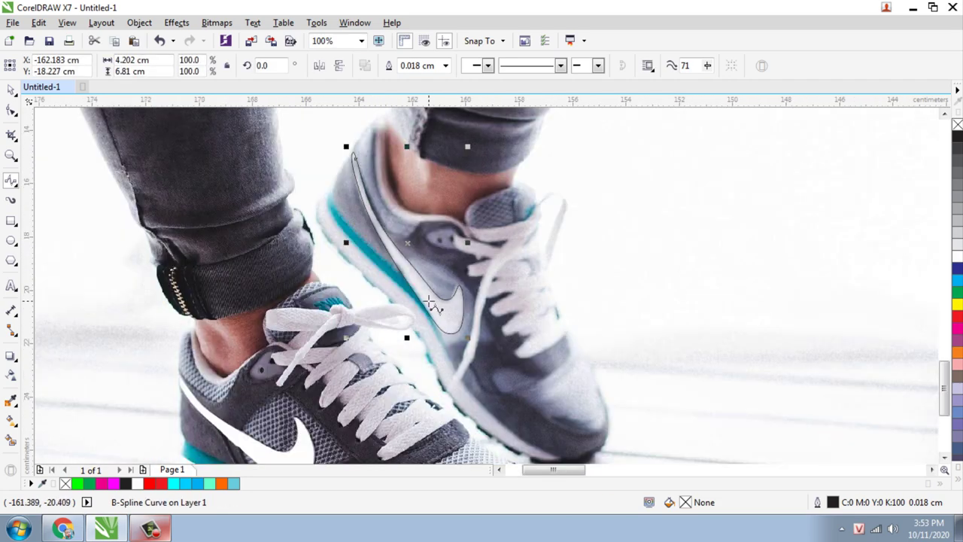
pyautogui.scroll(2, 310, 210)
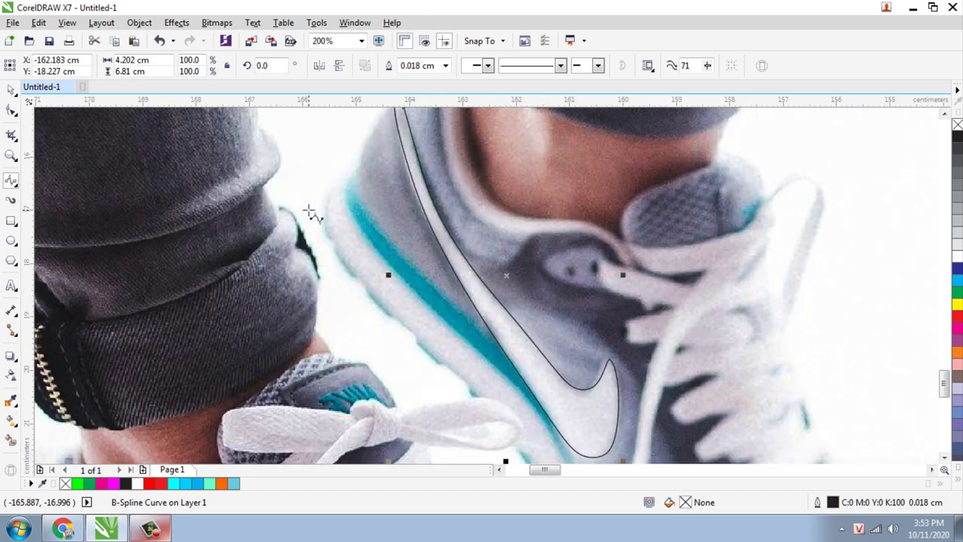
pyautogui.click(344, 175)
pyautogui.click(348, 221)
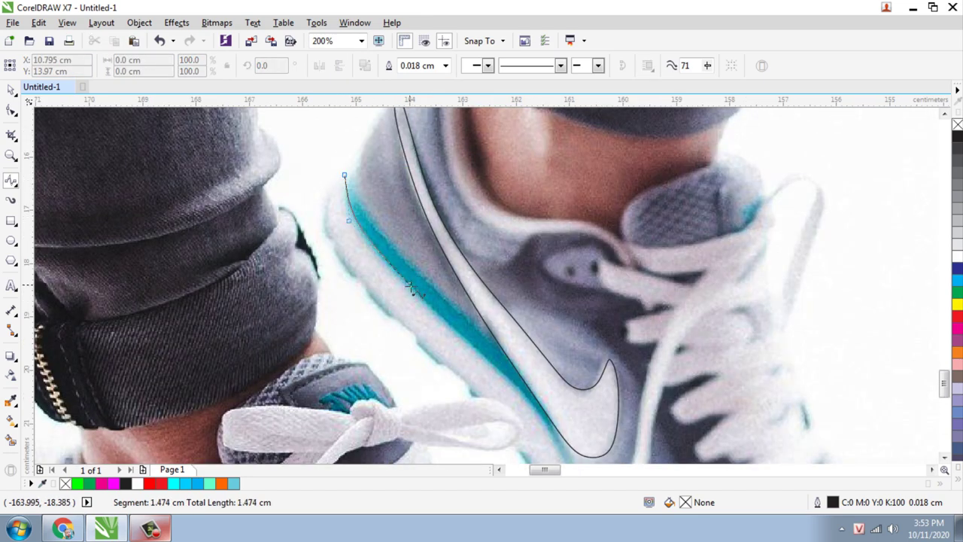
pyautogui.moveTo(470, 346); pyautogui.dragTo(351, 182)
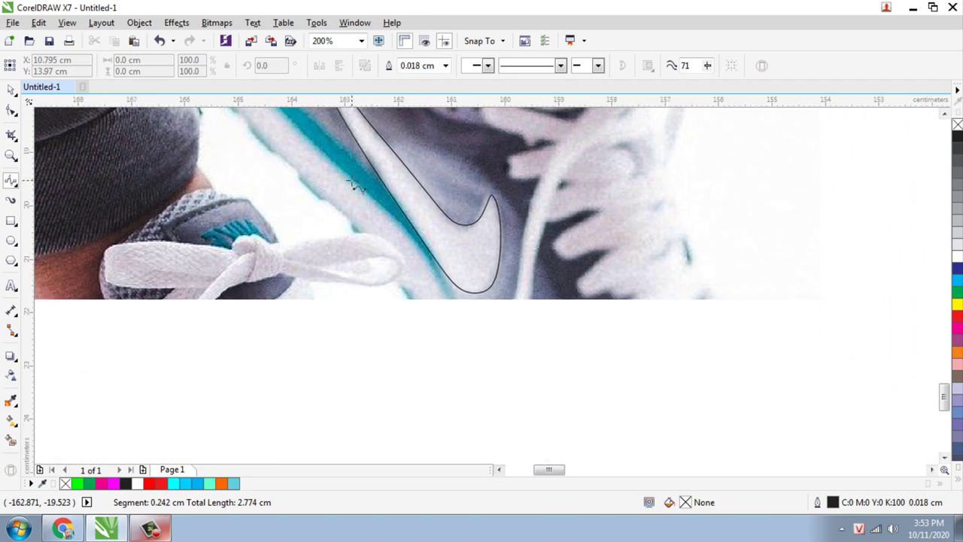
pyautogui.click(392, 216)
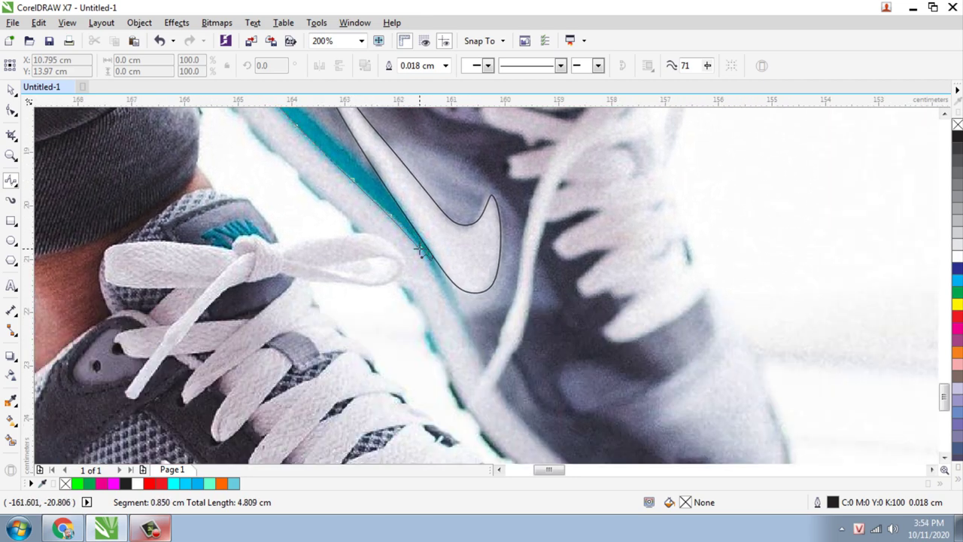
# Extend the B-spline past the end of the teal stripe and along the midsole's upper edge toward the toe.
pyautogui.scroll(1, 422, 245)
pyautogui.click(469, 334)
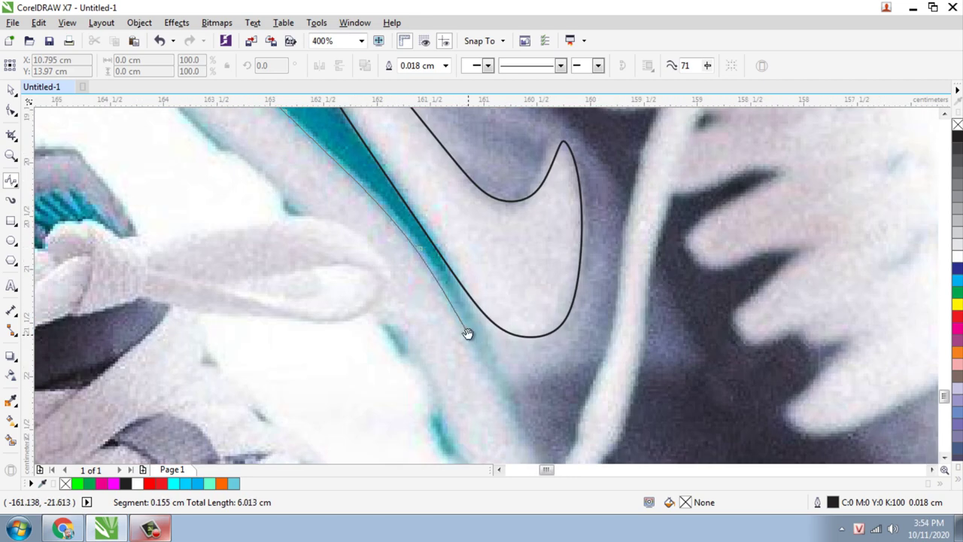
pyautogui.moveTo(468, 335); pyautogui.dragTo(376, 199)
pyautogui.click(414, 272)
pyautogui.scroll(-1, 416, 279)
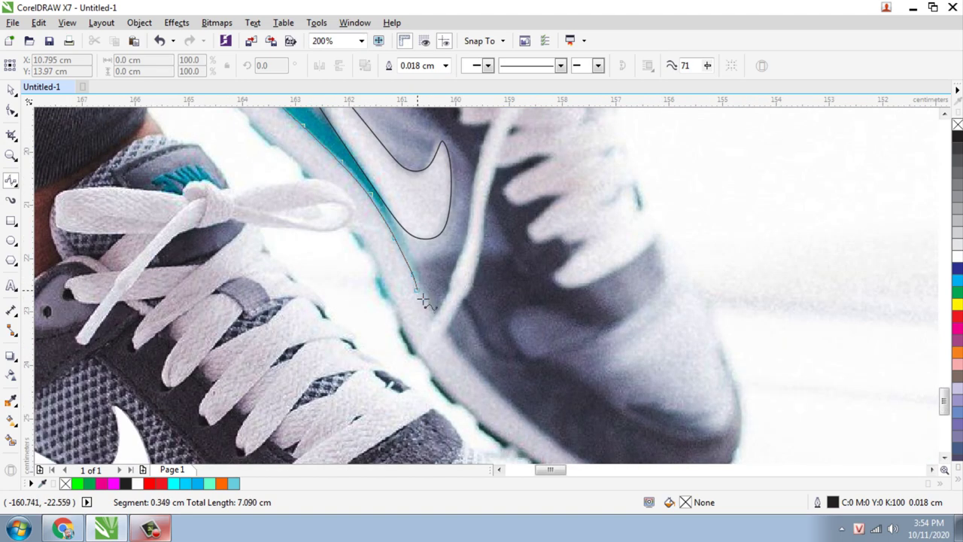
pyautogui.click(434, 316)
pyautogui.moveTo(470, 366); pyautogui.dragTo(383, 260)
pyautogui.click(436, 309)
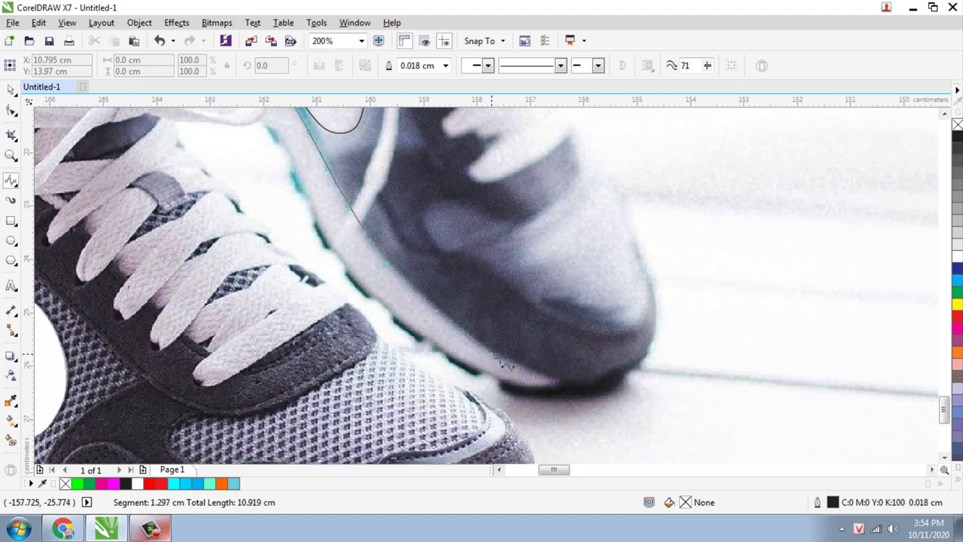
# Trace the midsole's upper edge to its pointed toe end, round the tip and begin the lower edge.
pyautogui.click(532, 370)
pyautogui.scroll(2, 537, 383)
pyautogui.click(596, 364)
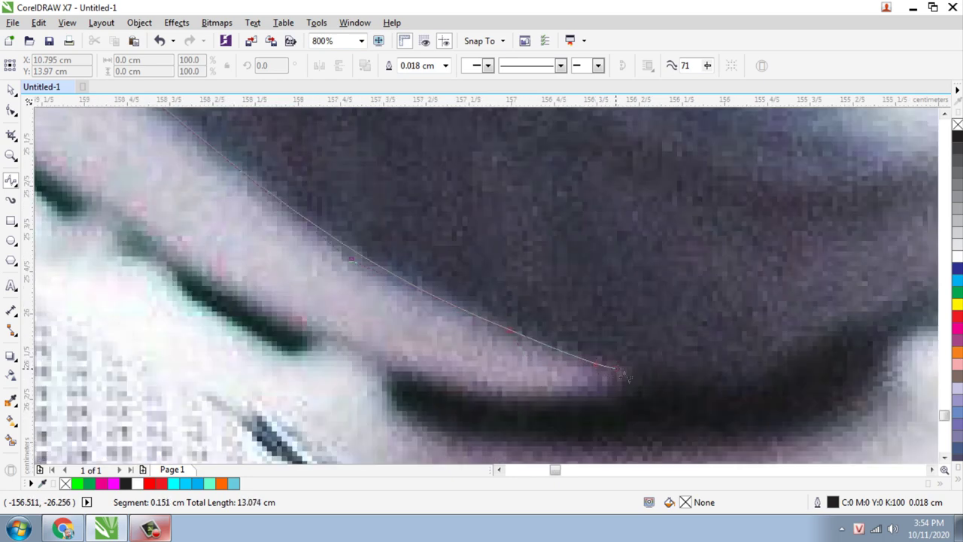
pyautogui.click(530, 392)
pyautogui.click(413, 374)
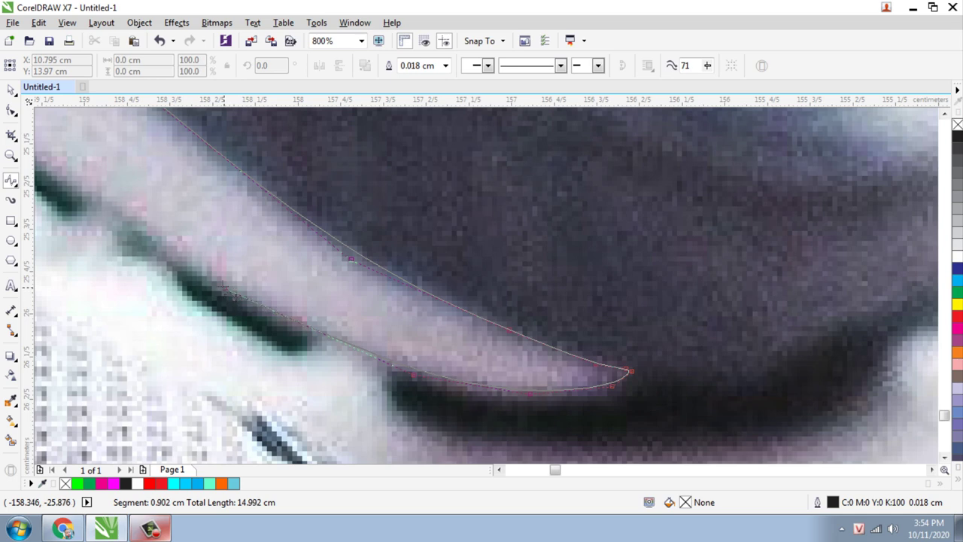
# Continue the B-spline back along the midsole's lower edge from the toe up toward the front shoe's lace loop.
pyautogui.click(224, 289)
pyautogui.scroll(-2, 224, 289)
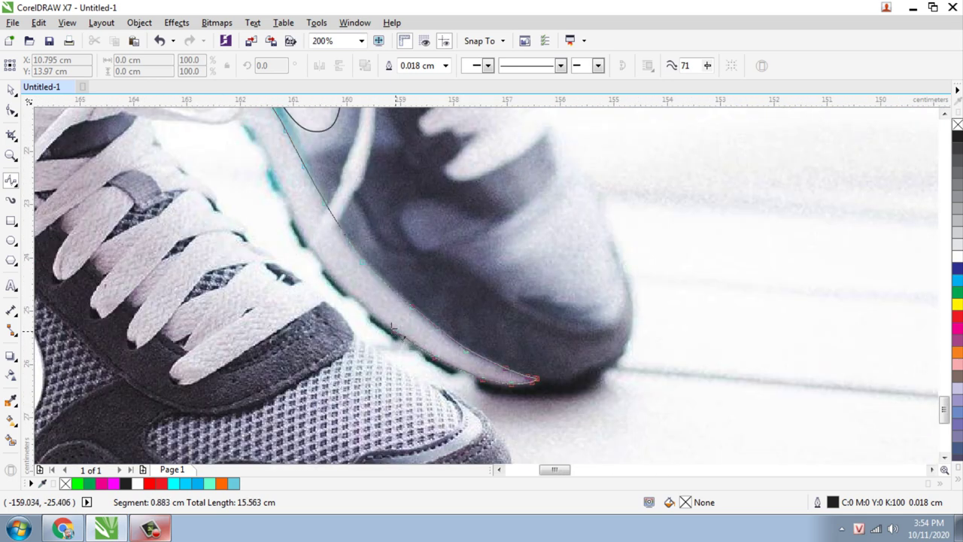
pyautogui.click(316, 254)
pyautogui.click(285, 202)
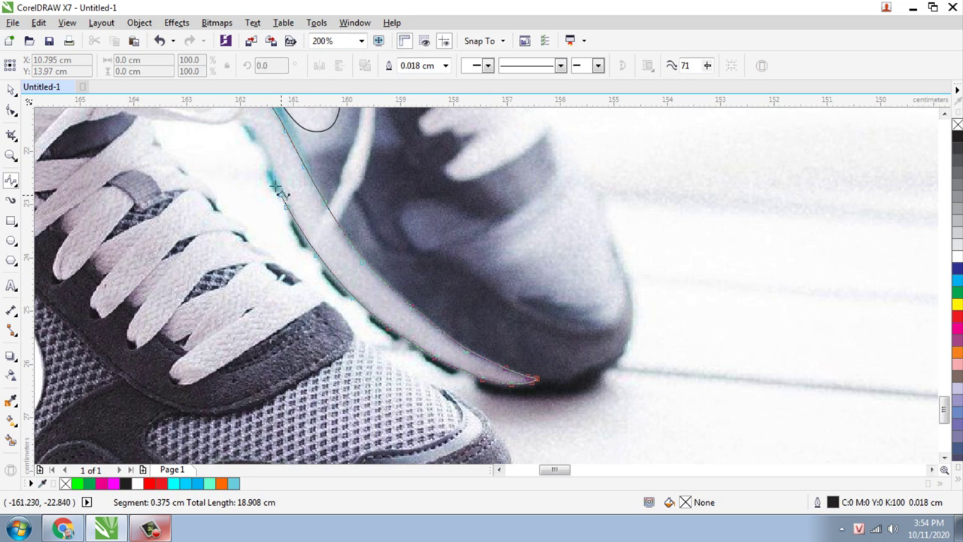
pyautogui.click(255, 147)
# Trace the B-spline around the end of the front shoe's lace loop and back onto the rear midsole's outer edge.
pyautogui.moveTo(366, 335); pyautogui.dragTo(391, 384)
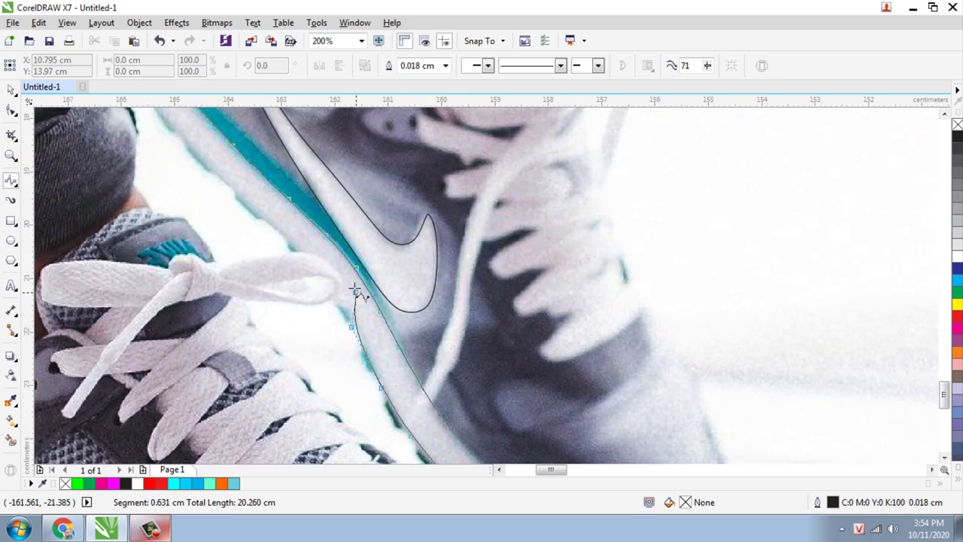
pyautogui.scroll(-1, 360, 290)
pyautogui.scroll(1, 341, 283)
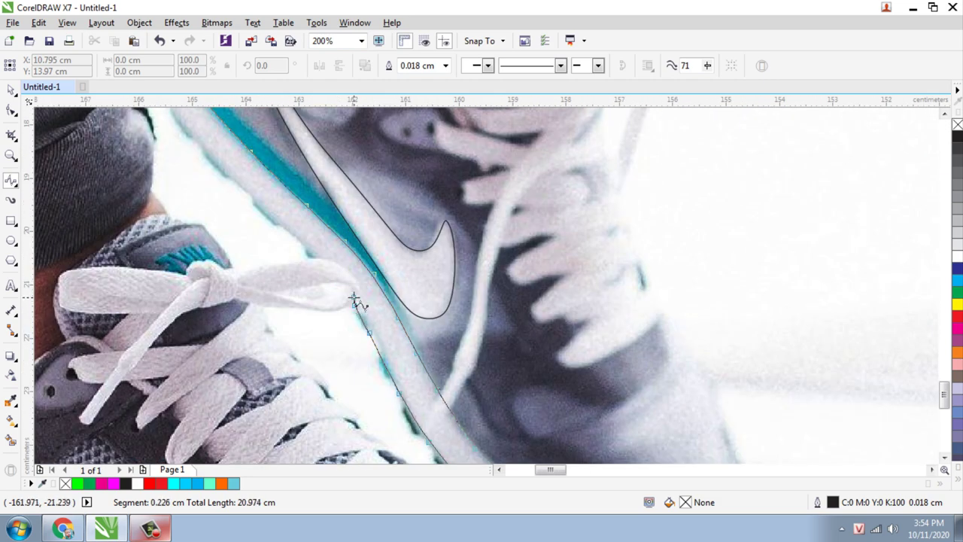
pyautogui.scroll(1, 355, 297)
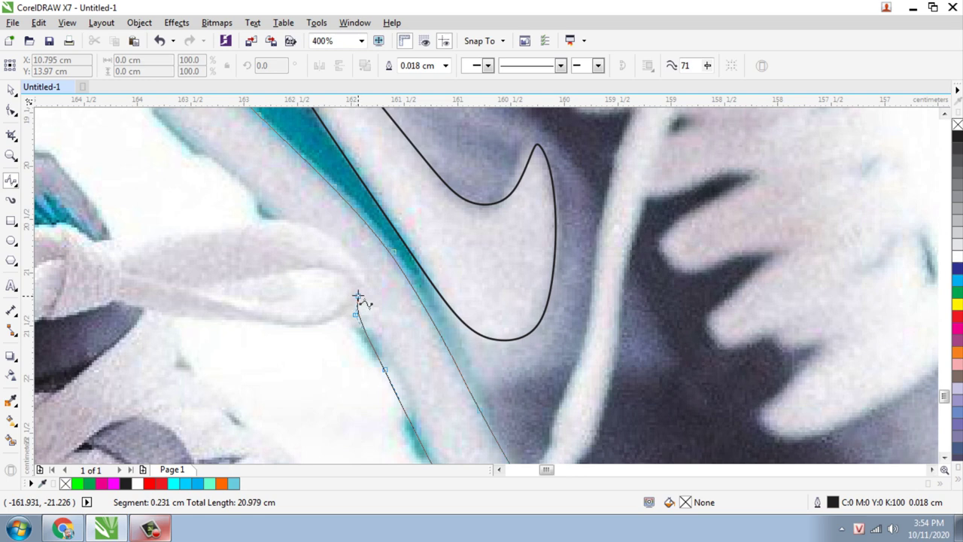
pyautogui.click(325, 234)
pyautogui.click(280, 215)
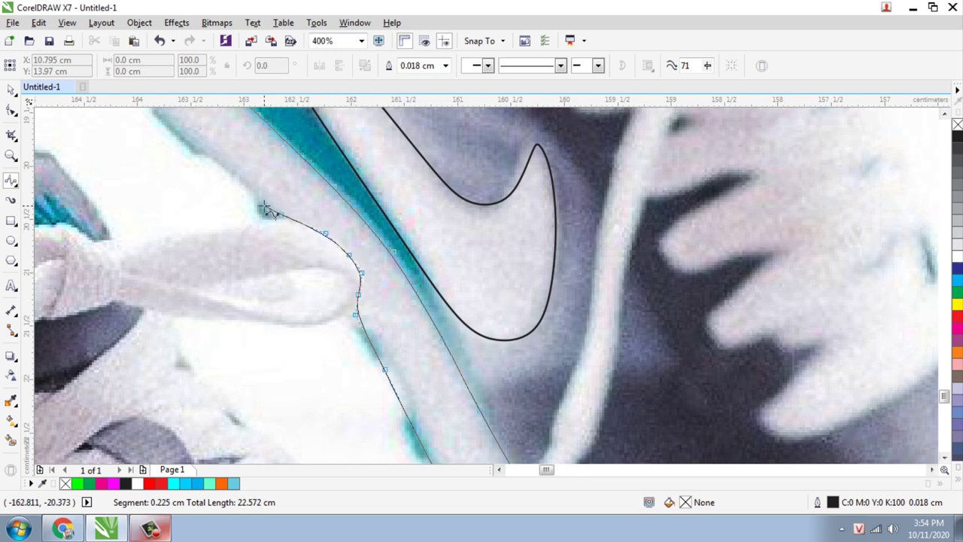
pyautogui.click(229, 167)
# Extend the B-spline up the rear midsole's outer edge from above the lace loop toward the heel.
pyautogui.scroll(-1, 194, 143)
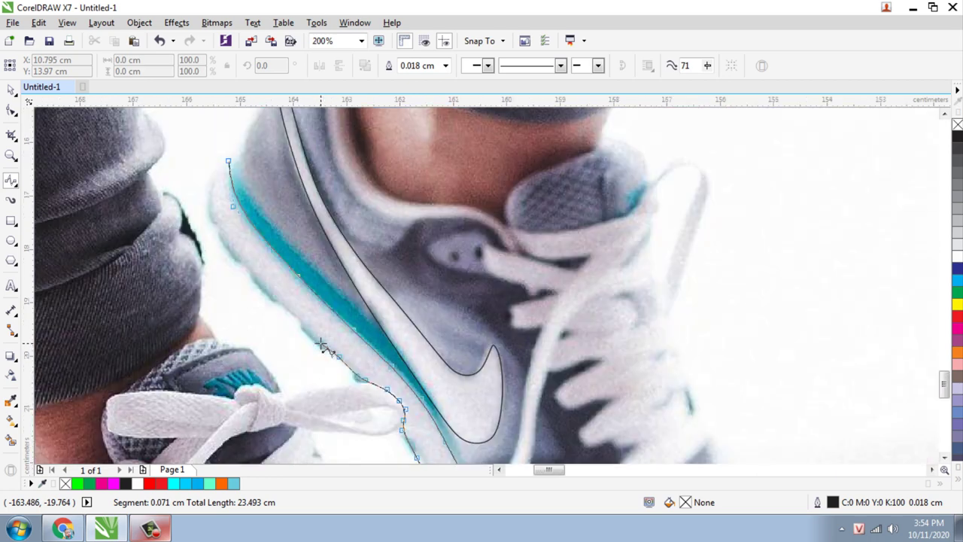
pyautogui.scroll(1, 317, 338)
pyautogui.click(274, 294)
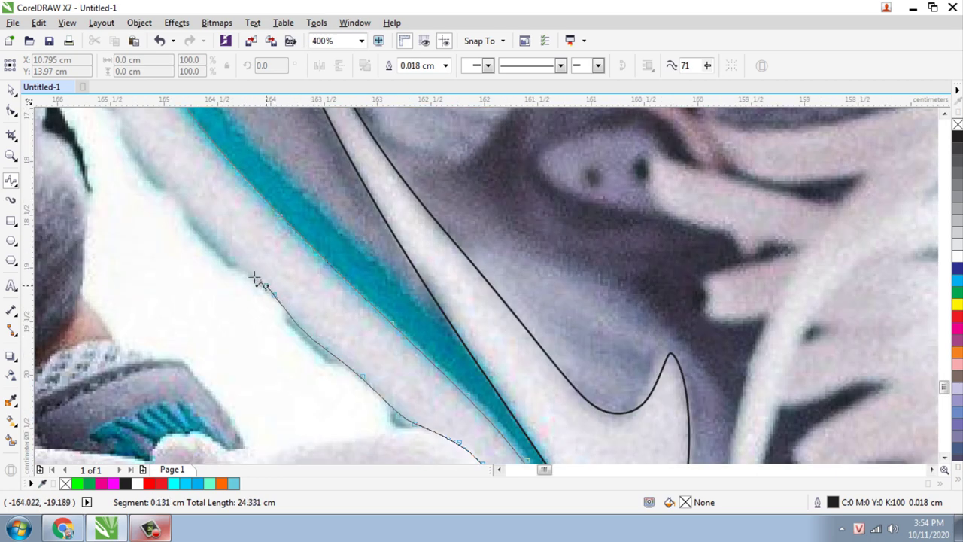
pyautogui.moveTo(187, 214); pyautogui.dragTo(292, 346)
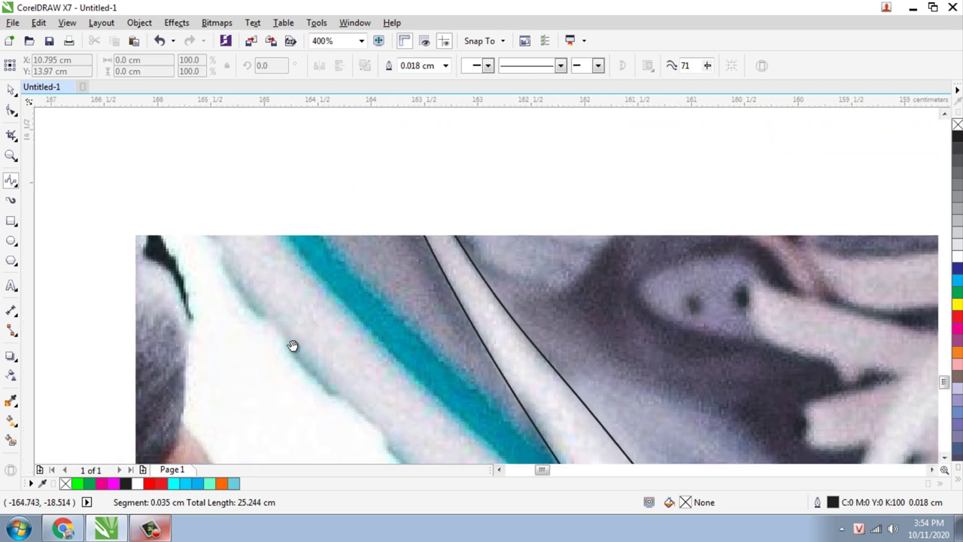
pyautogui.click(257, 300)
pyautogui.click(221, 258)
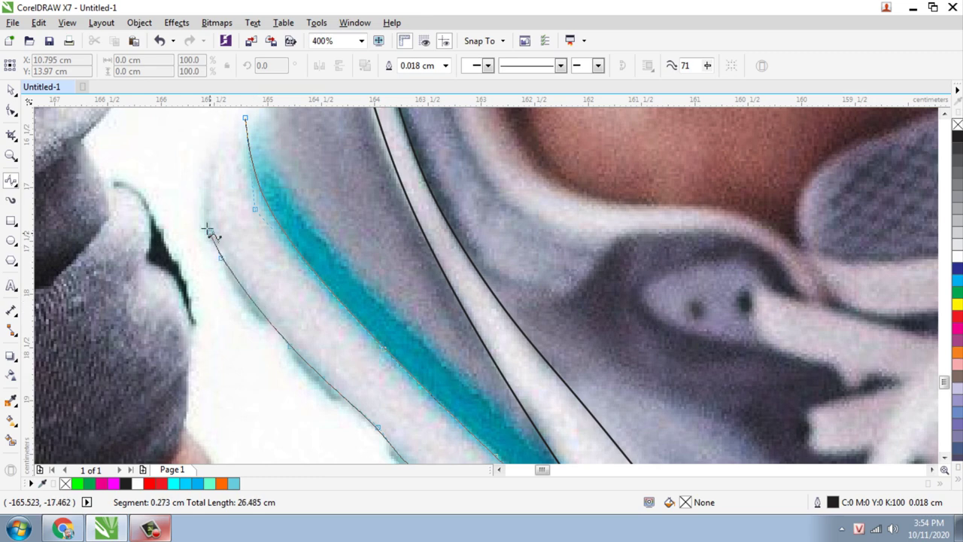
# Round the back of the heel and close the midsole B-spline at its starting point, about 9.1 × 10 cm overall.
pyautogui.click(204, 219)
pyautogui.click(203, 182)
pyautogui.click(217, 144)
pyautogui.moveTo(218, 141); pyautogui.dragTo(260, 263)
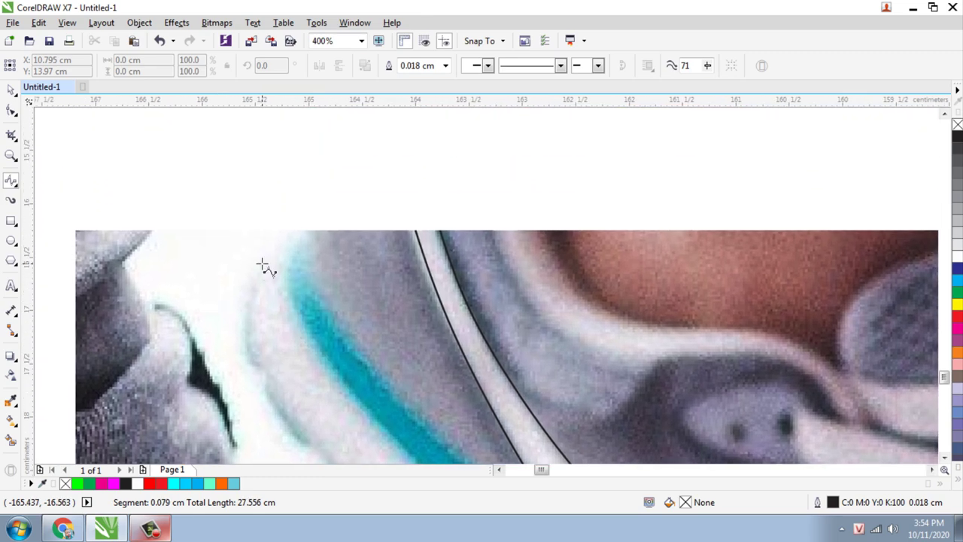
pyautogui.click(269, 243)
pyautogui.scroll(2, 273, 241)
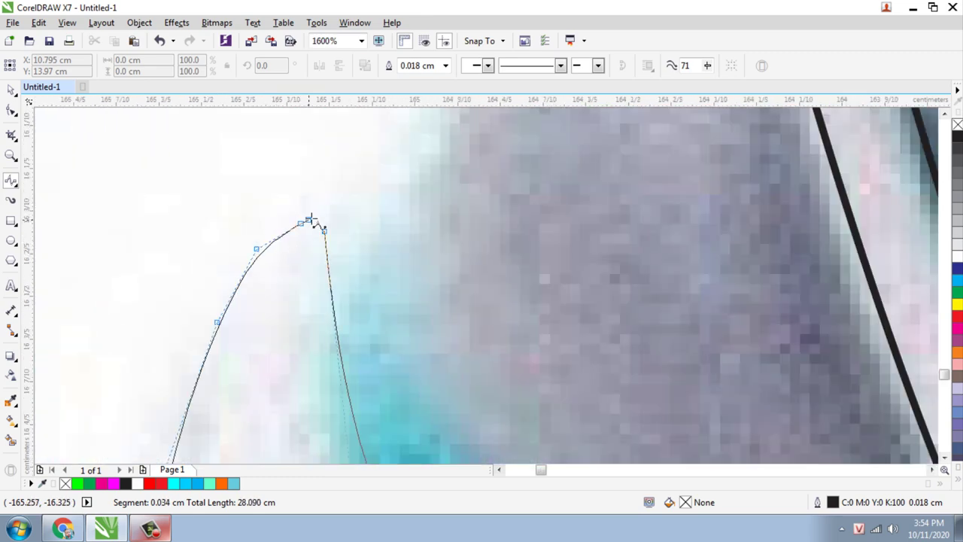
pyautogui.click(324, 232)
pyautogui.scroll(-6, 325, 231)
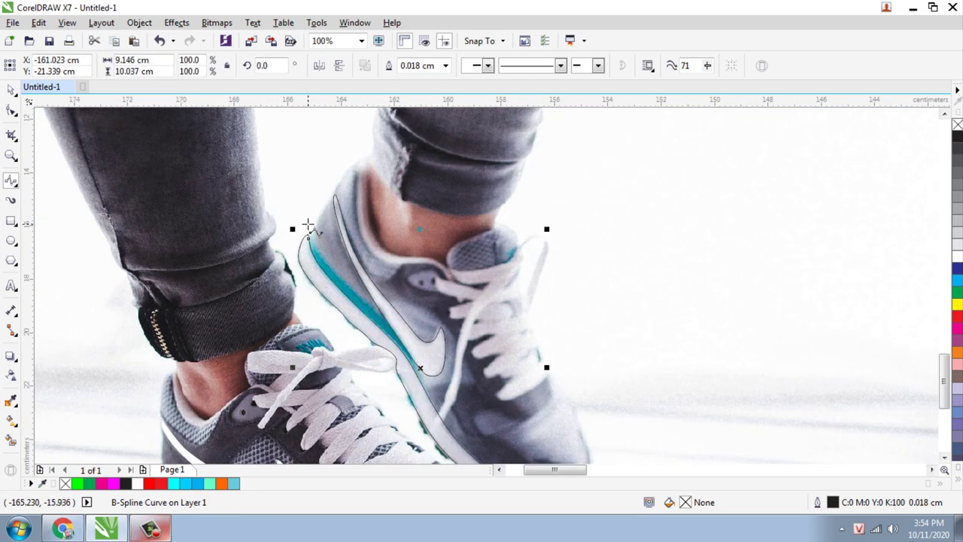
# Select the rear shoe's midsole and swoosh curves together and weld them into one object.
pyautogui.click(12, 89)
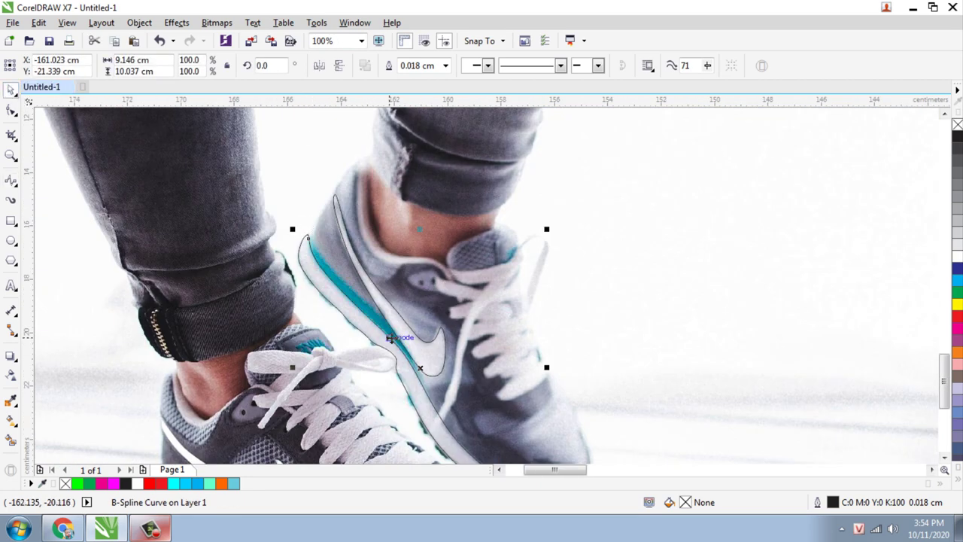
pyautogui.keyDown('shift'); pyautogui.click(429, 348); pyautogui.keyUp('shift')
pyautogui.click(391, 67)
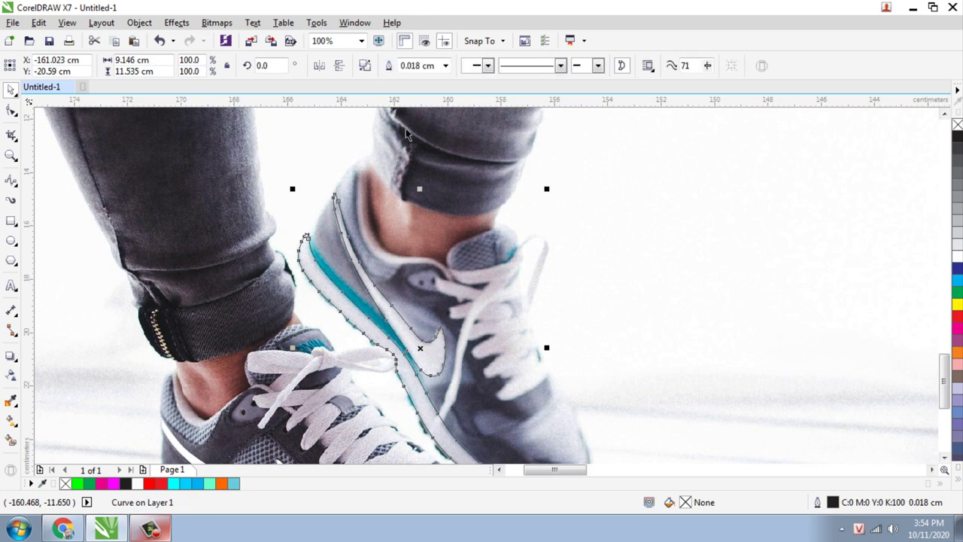
# Add the front shoe's white shape to the selection, fill both with white (C0 M0 Y0 K0) and weld them into one outline-free object.
pyautogui.scroll(-1, 422, 165)
pyautogui.scroll(1, 399, 165)
pyautogui.keyDown('shift'); pyautogui.click(320, 340); pyautogui.keyUp('shift')
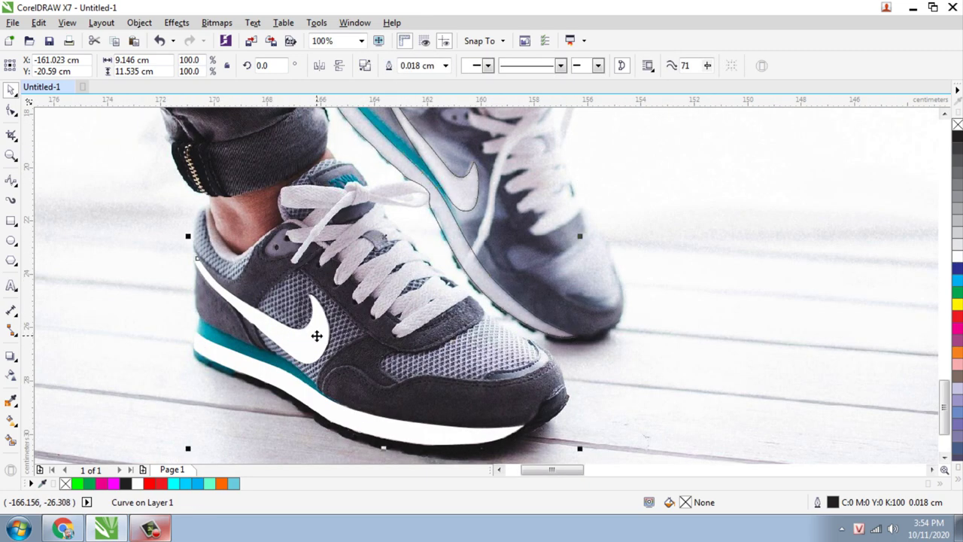
pyautogui.click(957, 258)
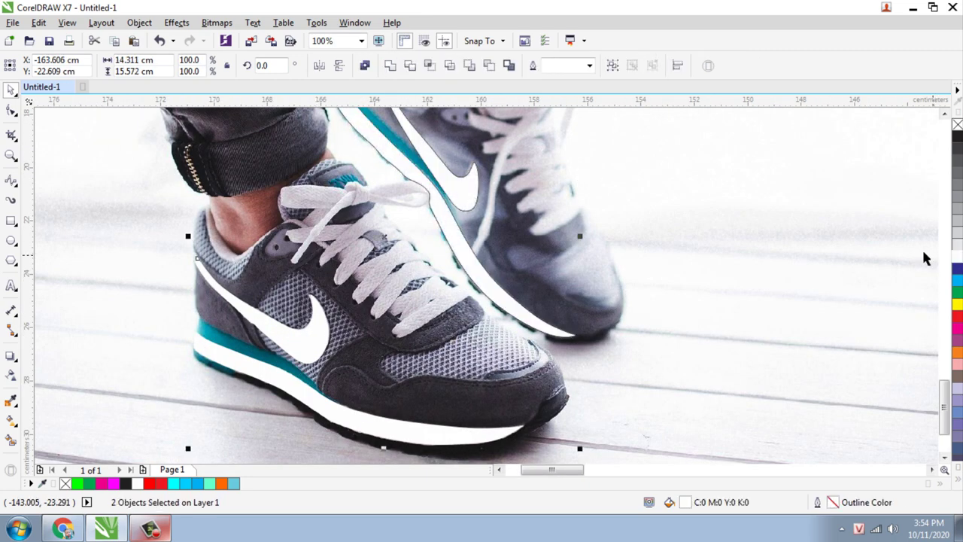
pyautogui.click(391, 66)
pyautogui.scroll(-3, 435, 241)
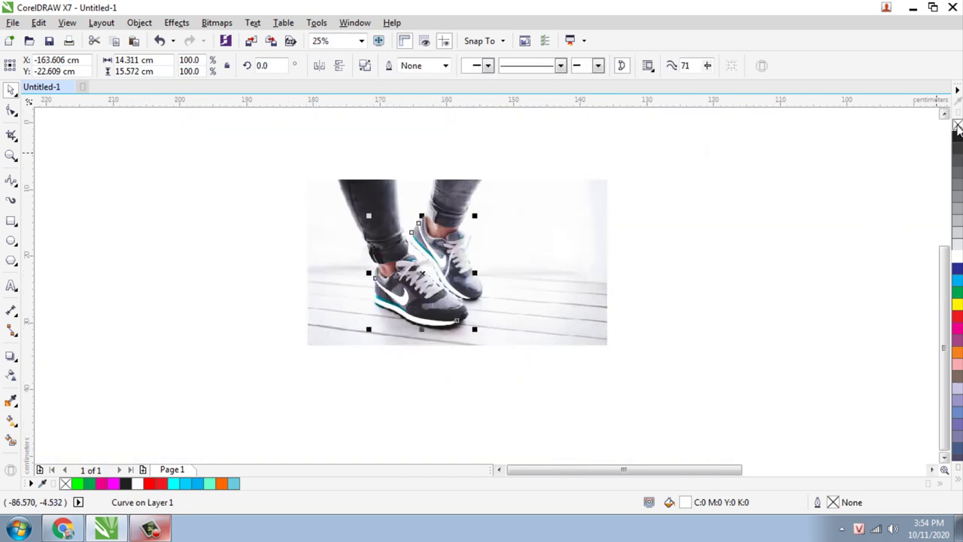
# Select the combined white shape and pull a drop shadow from its upper edge down to its lower edge.
pyautogui.click(679, 215)
pyautogui.scroll(3, 428, 240)
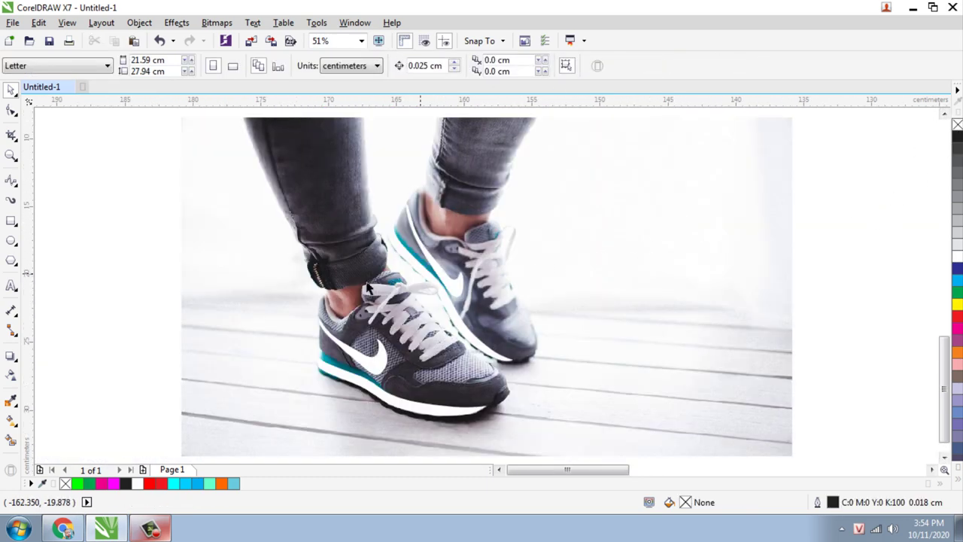
pyautogui.click(374, 369)
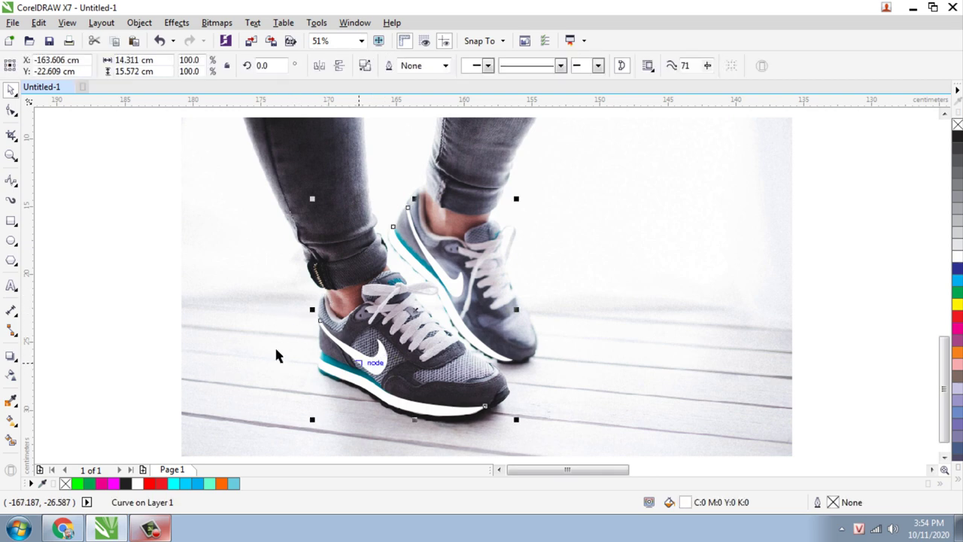
pyautogui.click(10, 358)
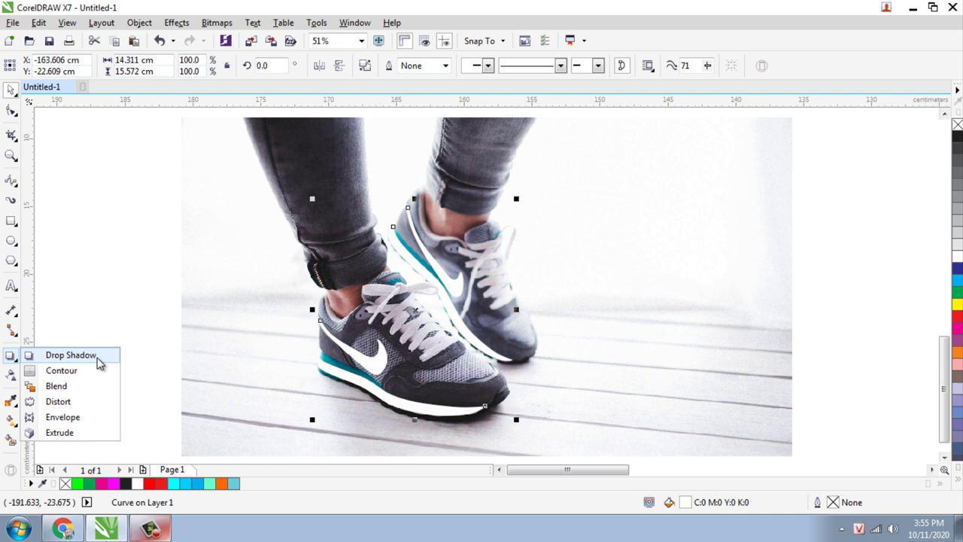
pyautogui.click(71, 355)
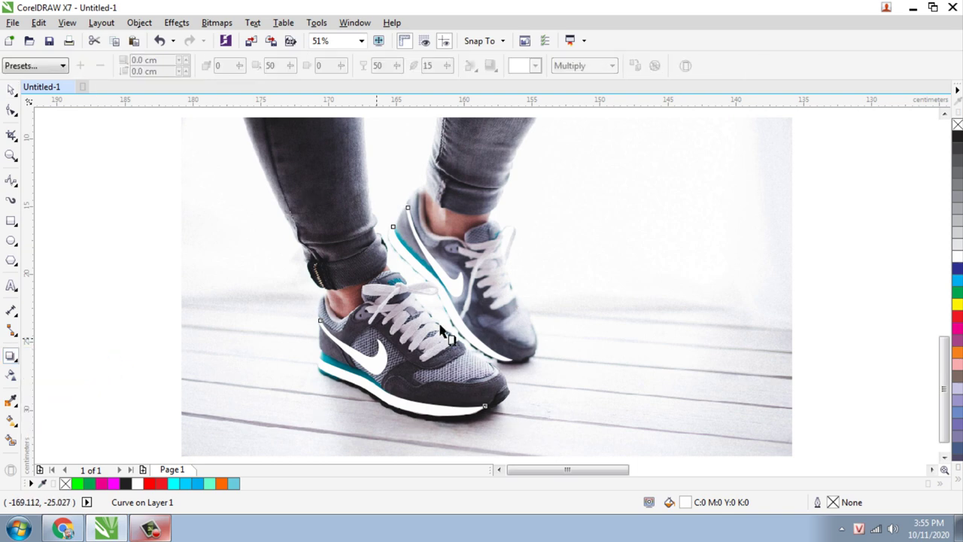
pyautogui.moveTo(397, 226); pyautogui.dragTo(419, 417)
# Set the drop shadow's feathering direction to Outside.
pyautogui.scroll(1, 415, 418)
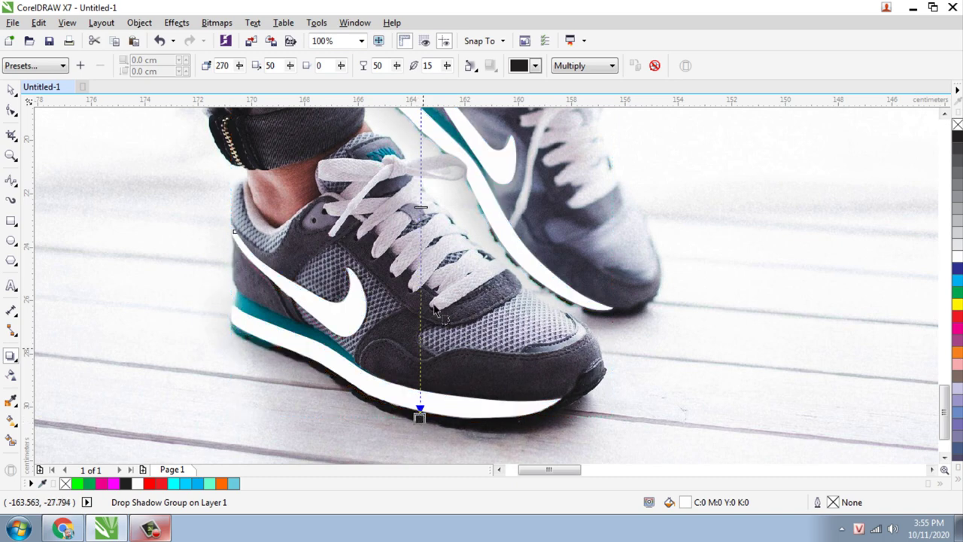
pyautogui.scroll(-2, 407, 259)
pyautogui.scroll(2, 424, 198)
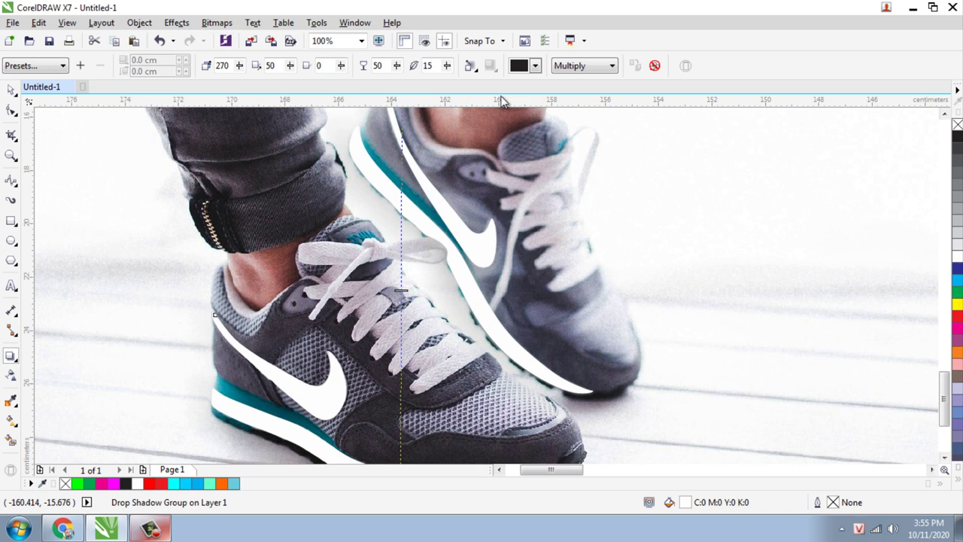
pyautogui.click(475, 69)
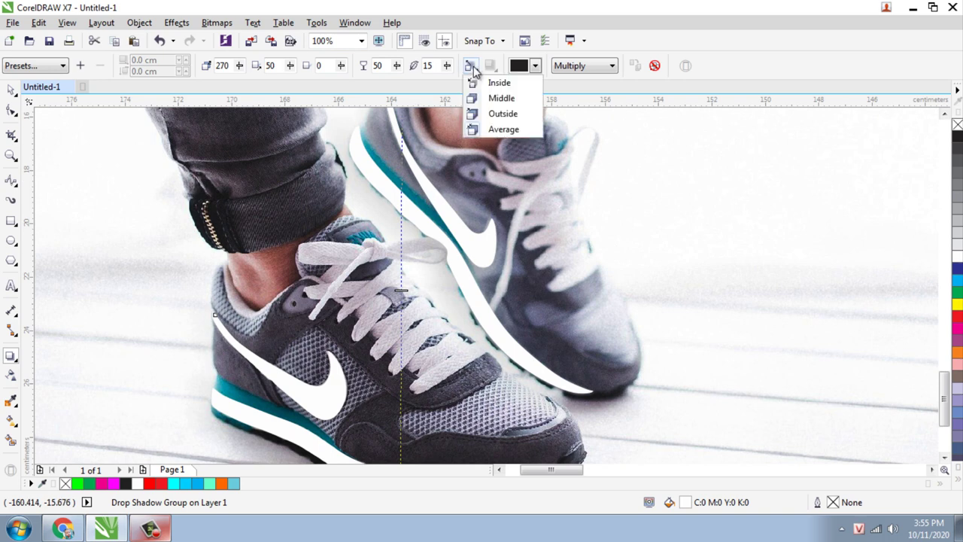
pyautogui.click(484, 113)
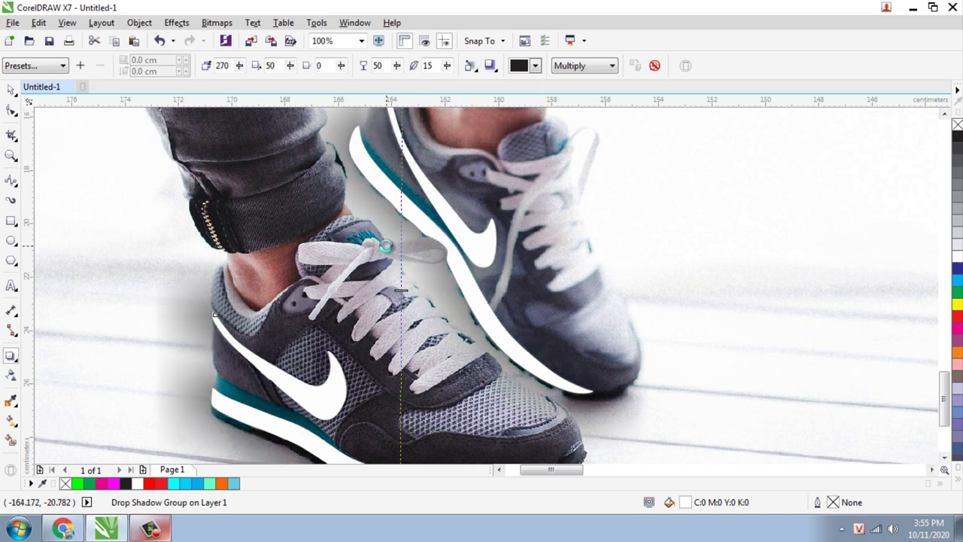
pyautogui.scroll(-2, 484, 109)
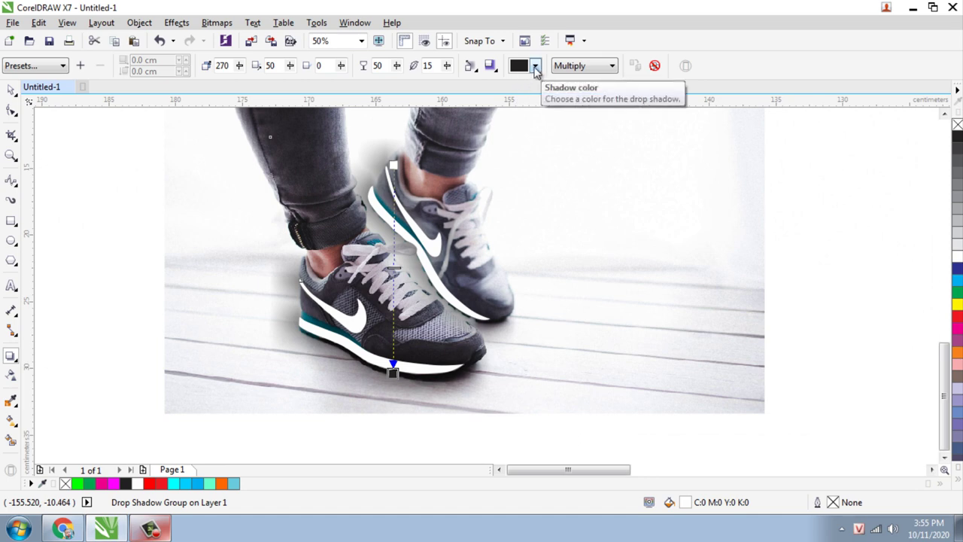
# Try the Middle feathering direction on the shadow and switch back to Outside.
pyautogui.click(470, 66)
pyautogui.click(483, 98)
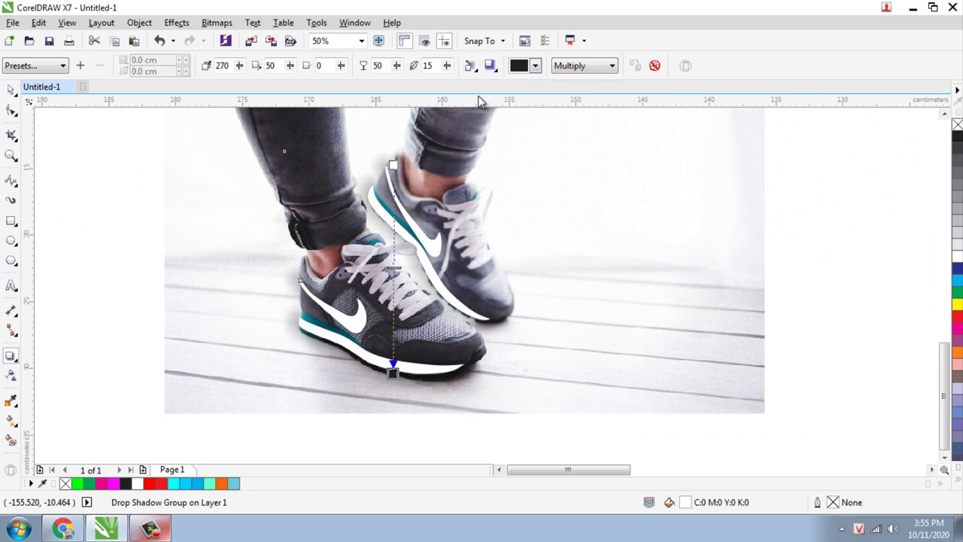
pyautogui.click(470, 67)
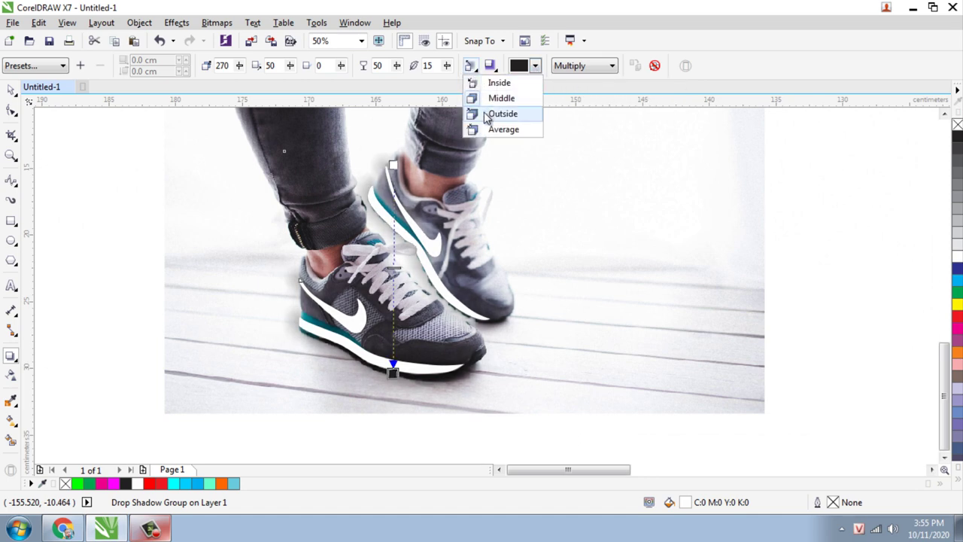
pyautogui.click(503, 114)
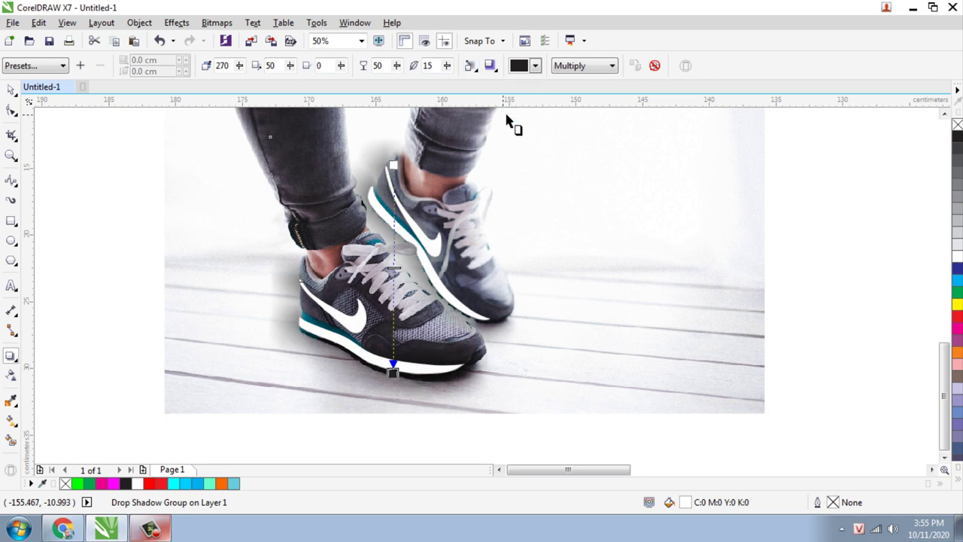
# Change the shadow's merge mode to Normal and its colour to cyan.
pyautogui.click(570, 67)
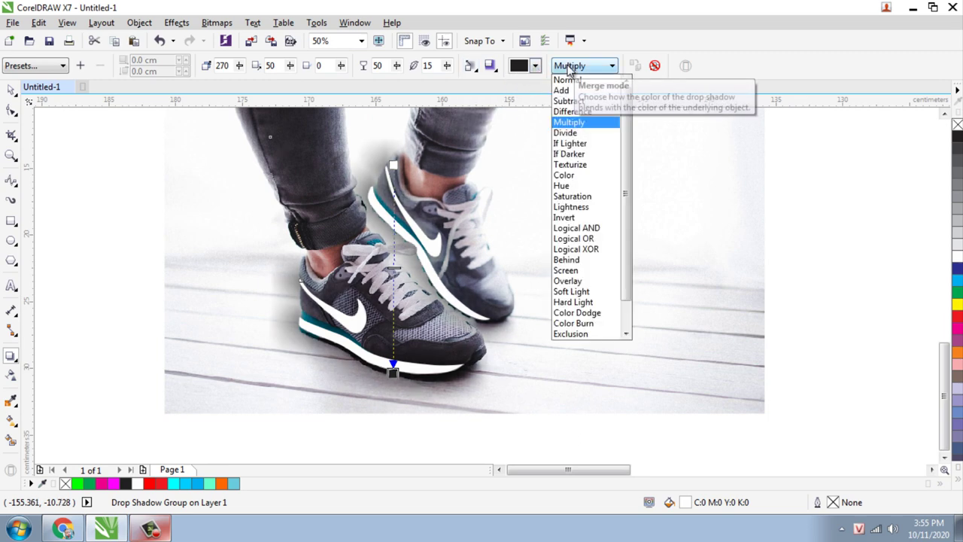
pyautogui.click(572, 78)
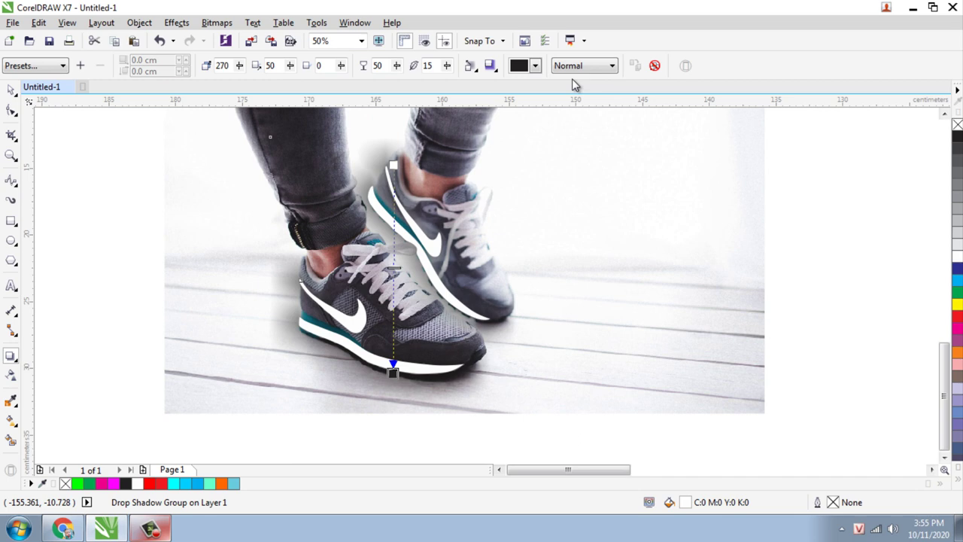
pyautogui.click(535, 66)
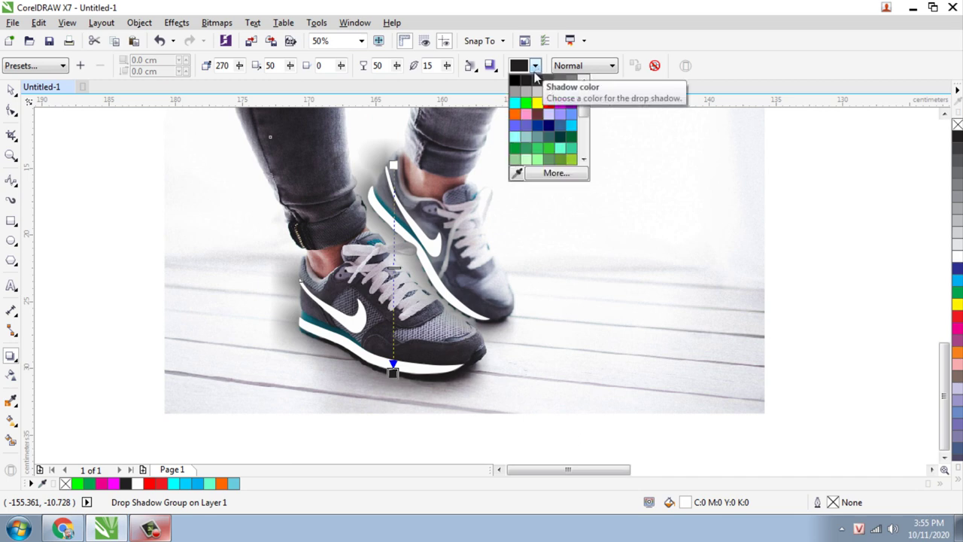
pyautogui.click(516, 103)
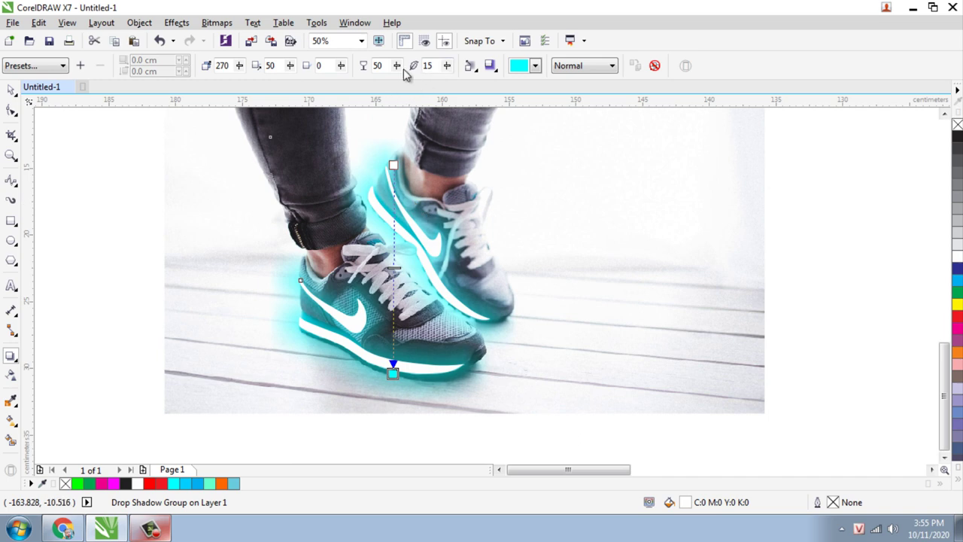
# Set the shadow's opacity to 60 and its feathering to 5.
pyautogui.write('60')
pyautogui.press('Return')
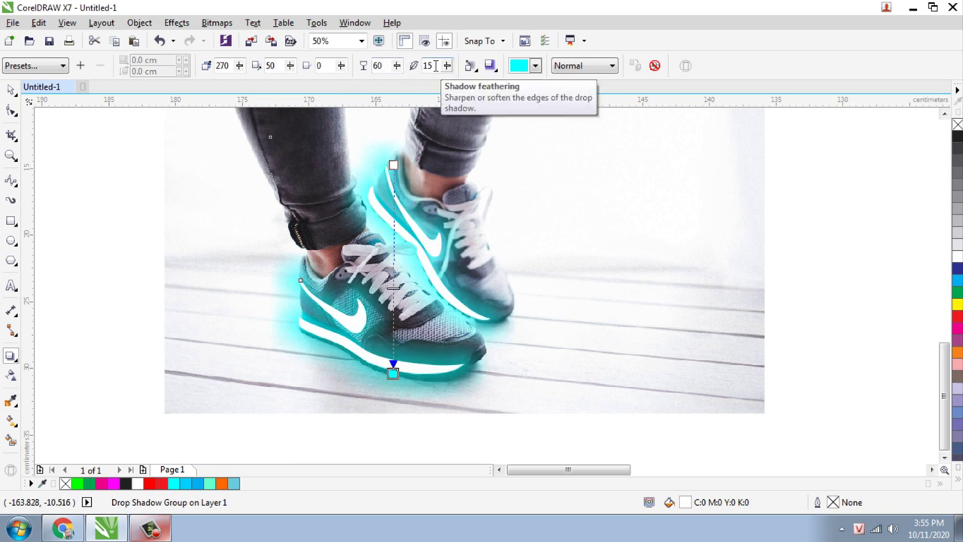
pyautogui.doubleClick(434, 65)
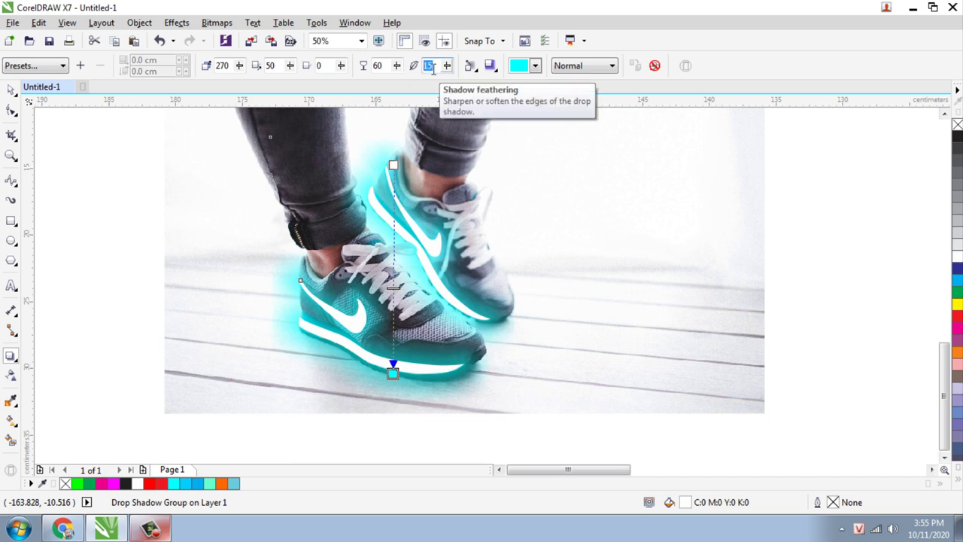
pyautogui.press('Return')
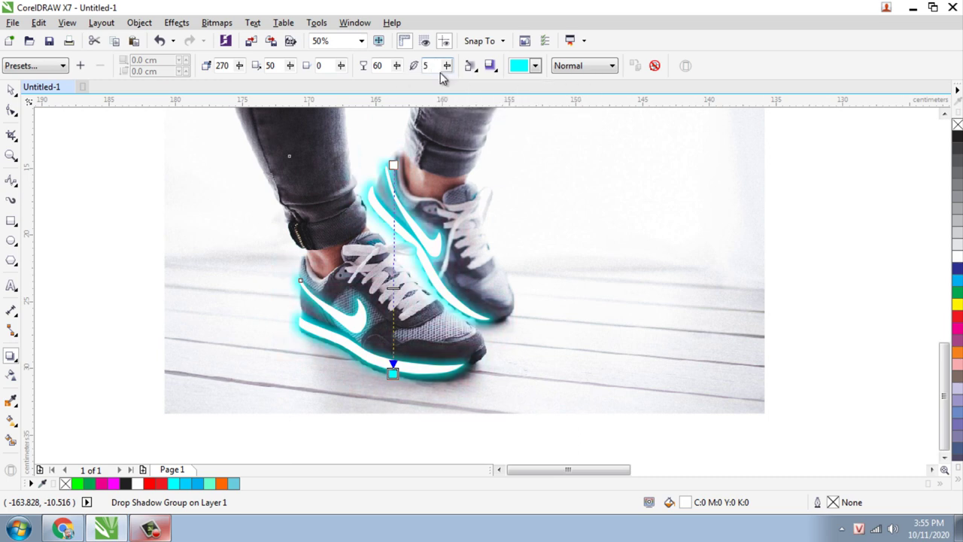
# Reduce the shadow's feathering to 3 and inspect the glow around both shoes.
pyautogui.scroll(-1, 409, 230)
pyautogui.scroll(1, 407, 208)
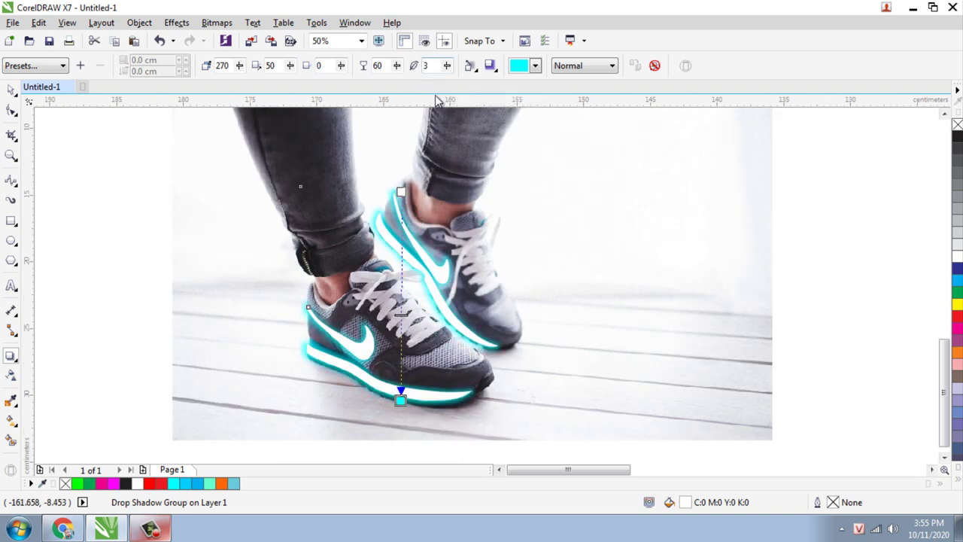
pyautogui.scroll(-1, 421, 310)
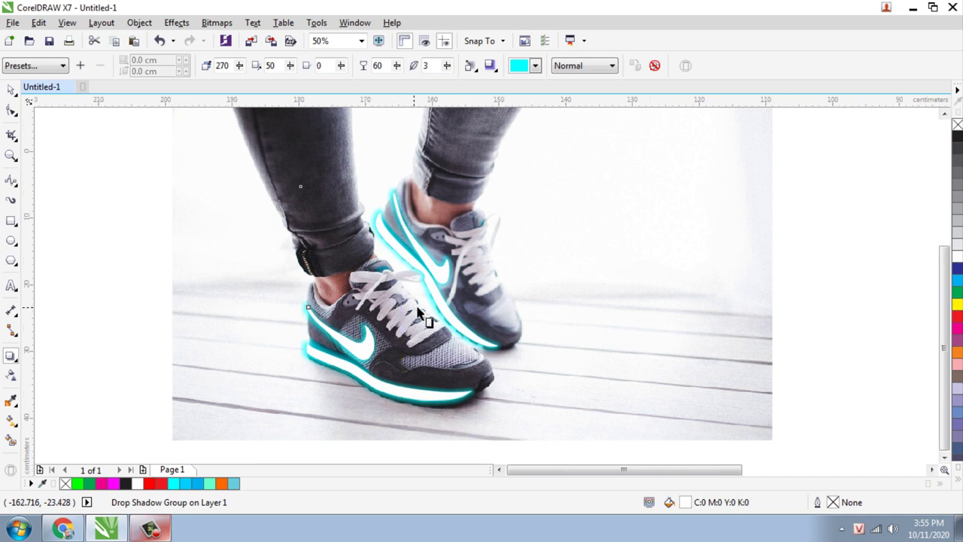
pyautogui.scroll(1, 412, 301)
pyautogui.scroll(1, 413, 300)
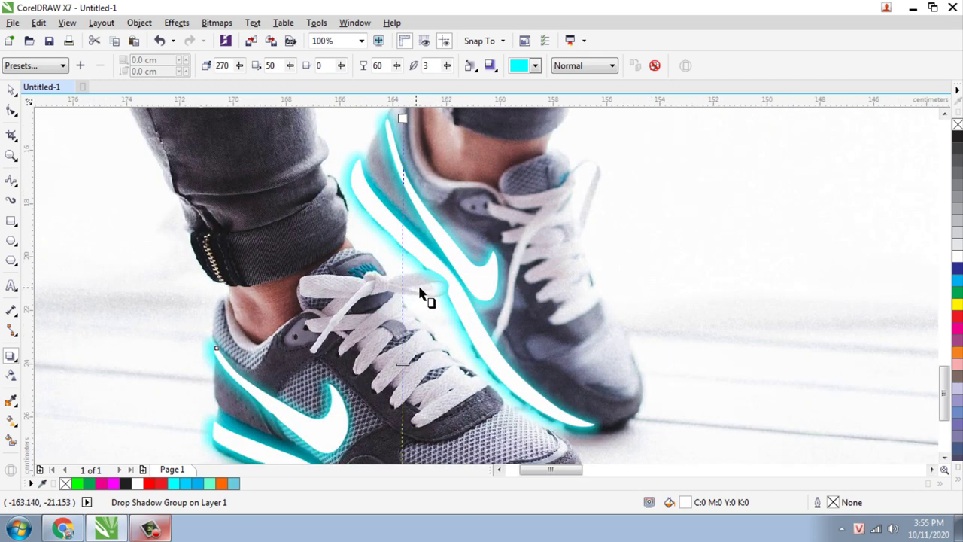
# Try shadow opacities of 50, 45 and 35 and compare the glow on the shoes.
pyautogui.scroll(-2, 420, 293)
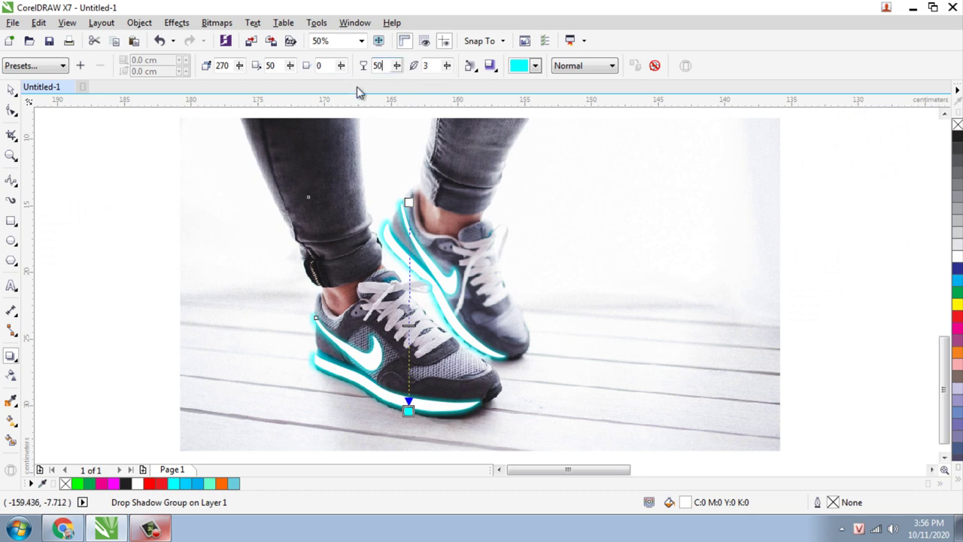
pyautogui.press('Return')
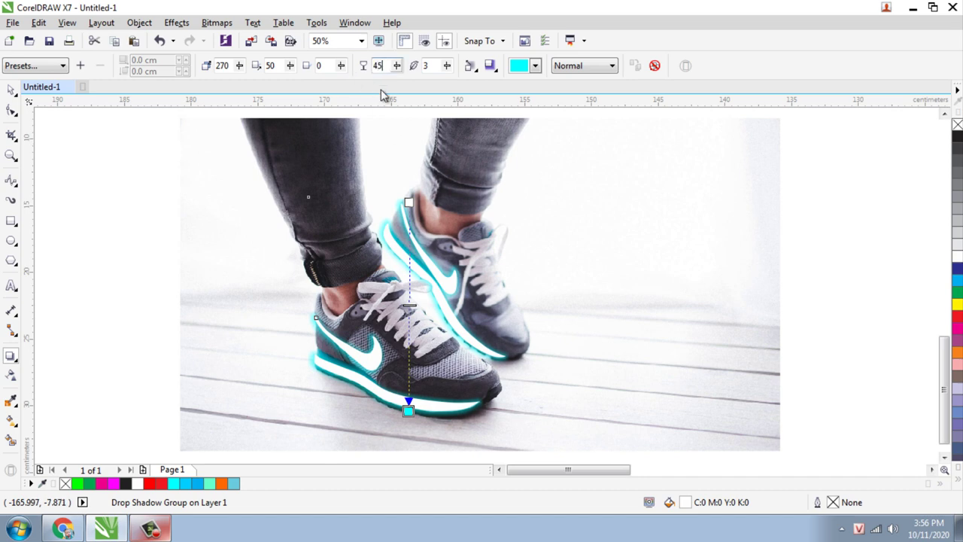
pyautogui.scroll(2, 426, 277)
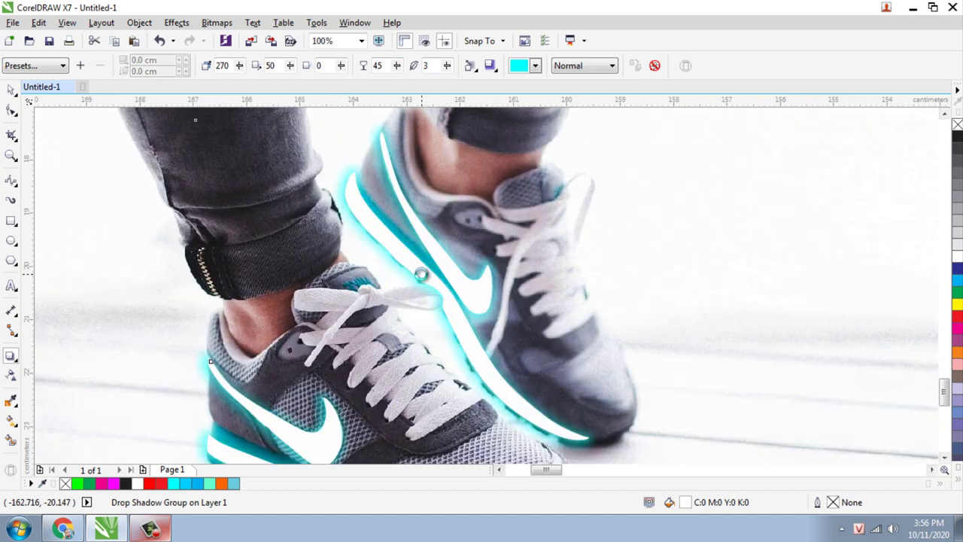
pyautogui.scroll(-1, 426, 277)
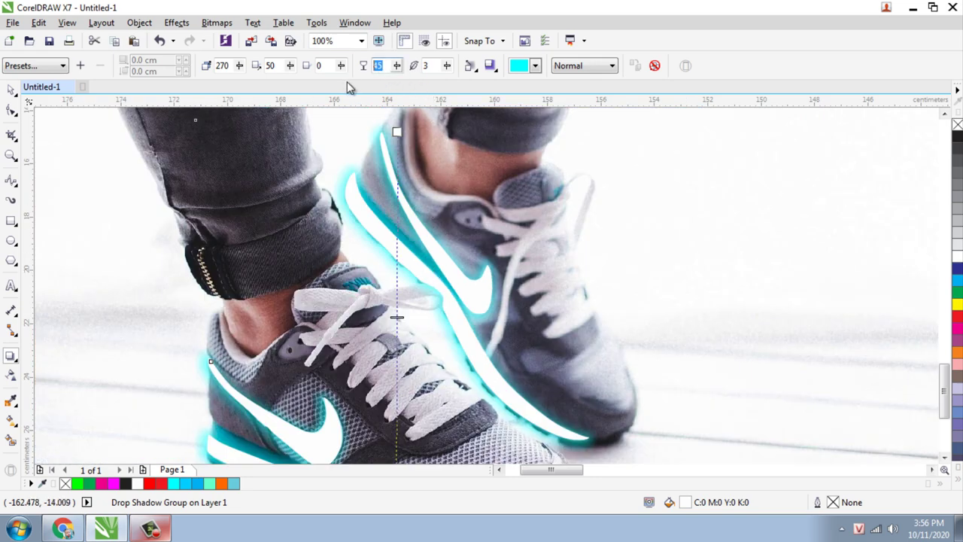
pyautogui.write('5')
pyautogui.scroll(-2, 401, 278)
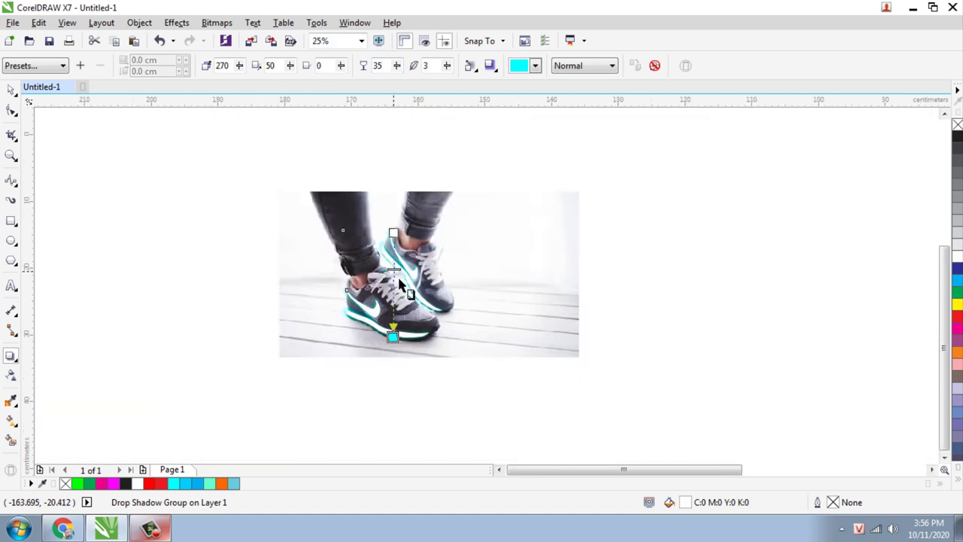
# Set the shadow's opacity to 45 and its feathering to 2, and leave the Drop Shadow tool.
pyautogui.scroll(1, 401, 292)
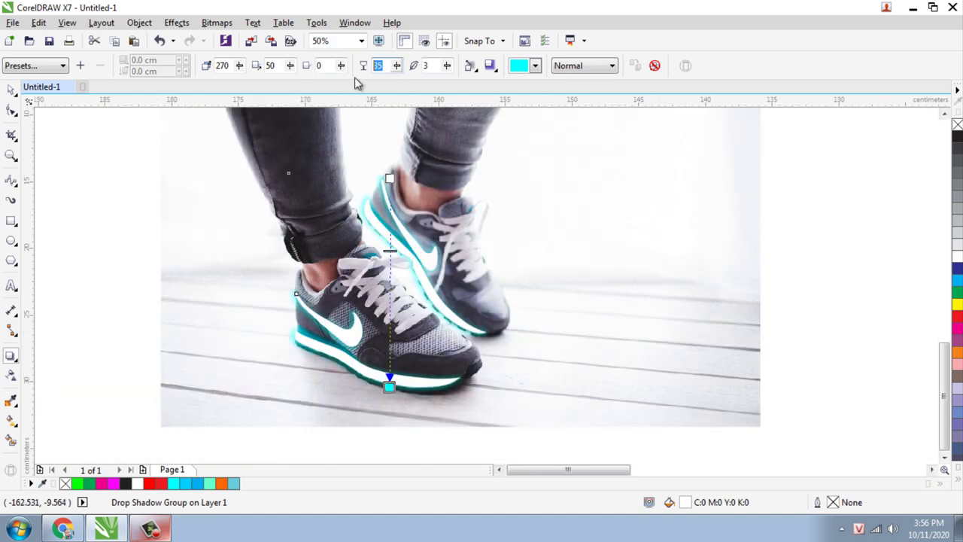
pyautogui.write('45')
pyautogui.press('Return')
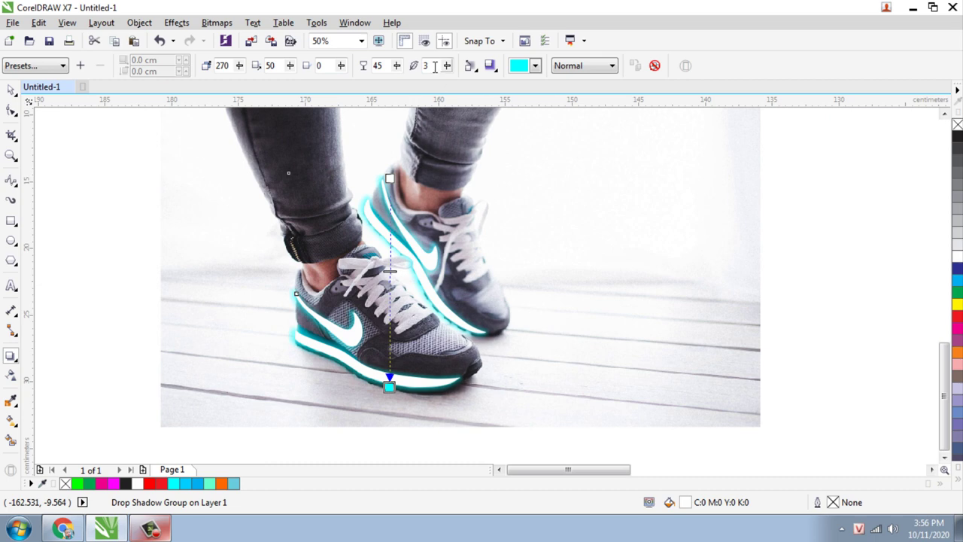
pyautogui.write('2')
pyautogui.press('Return')
pyautogui.press('F4')
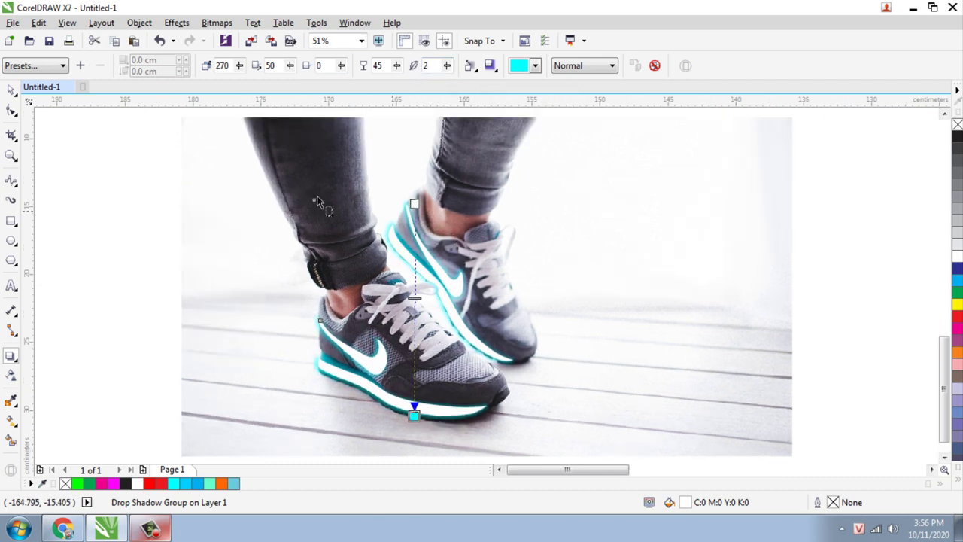
pyautogui.click(12, 91)
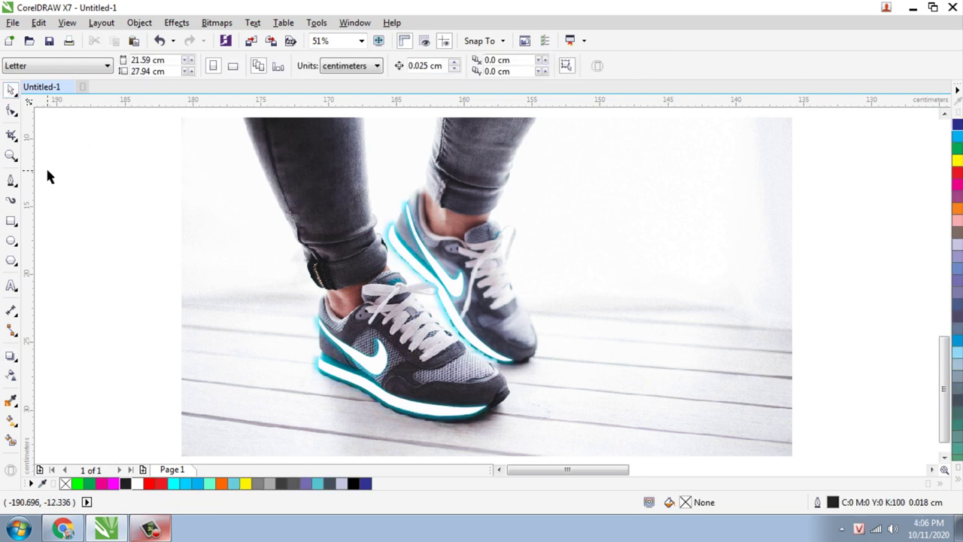
# Draw a rectangle about 45 × 25 cm over the whole photo, from one corner to the opposite one.
pyautogui.click(14, 223)
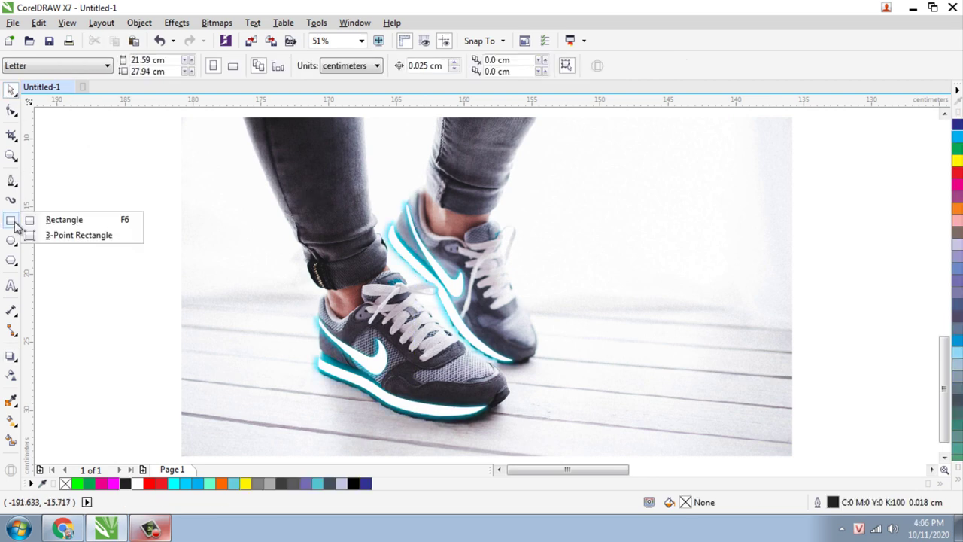
pyautogui.click(46, 222)
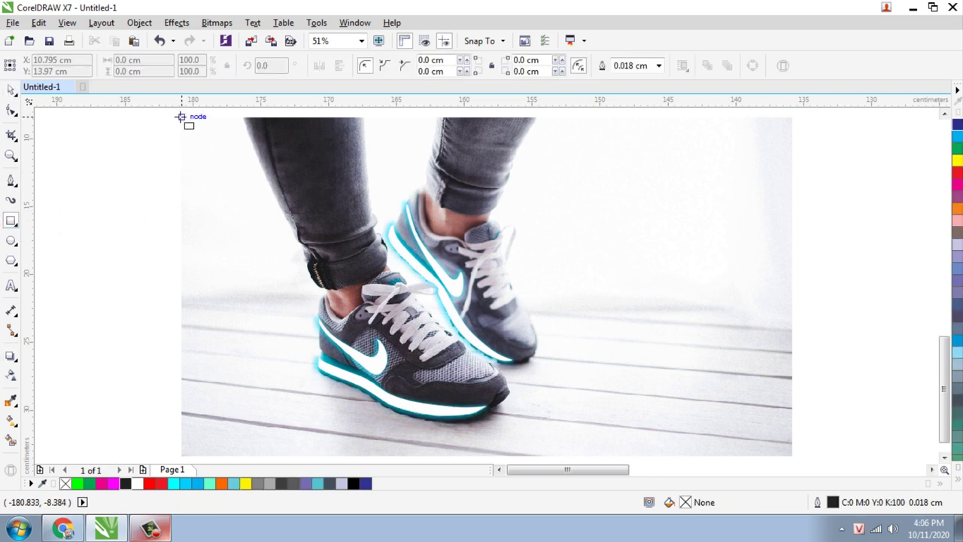
pyautogui.moveTo(182, 117); pyautogui.dragTo(790, 422)
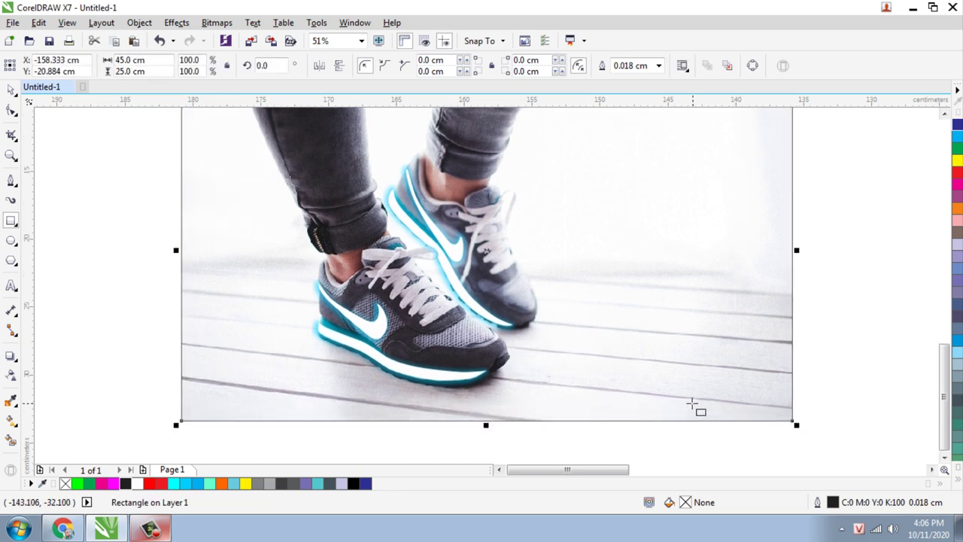
pyautogui.scroll(1, 688, 401)
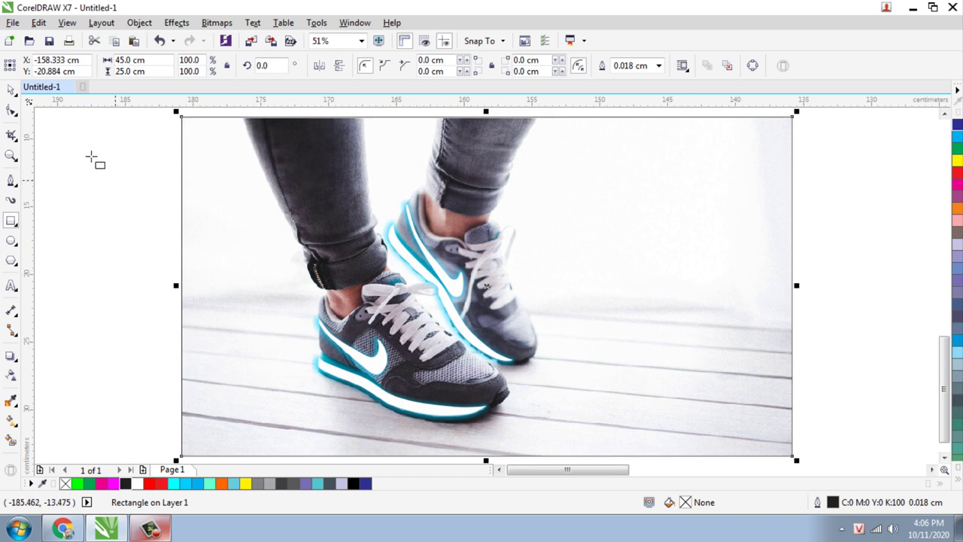
# Convert the rectangle to curves and delete its upper-left corner node, leaving a triangle over the lower-right half of the photo.
pyautogui.click(11, 92)
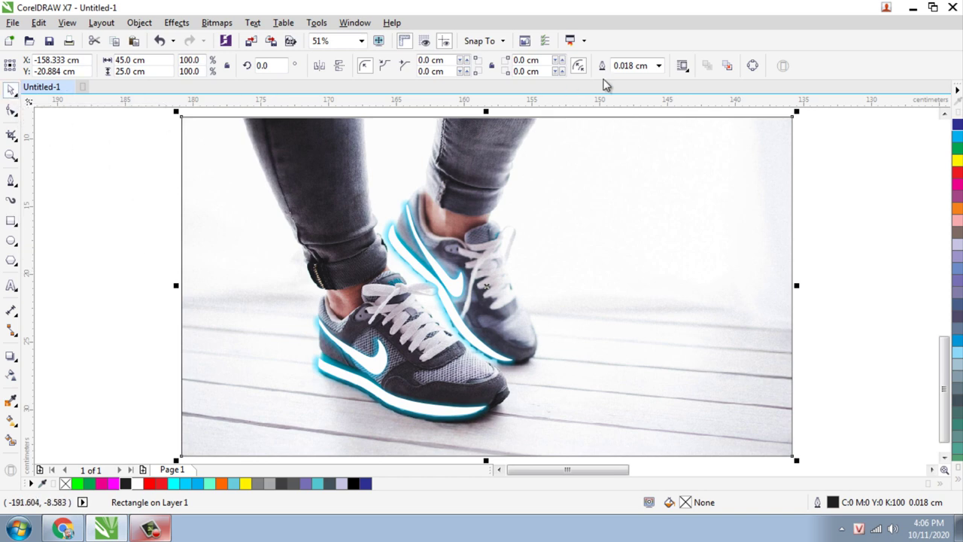
pyautogui.click(753, 67)
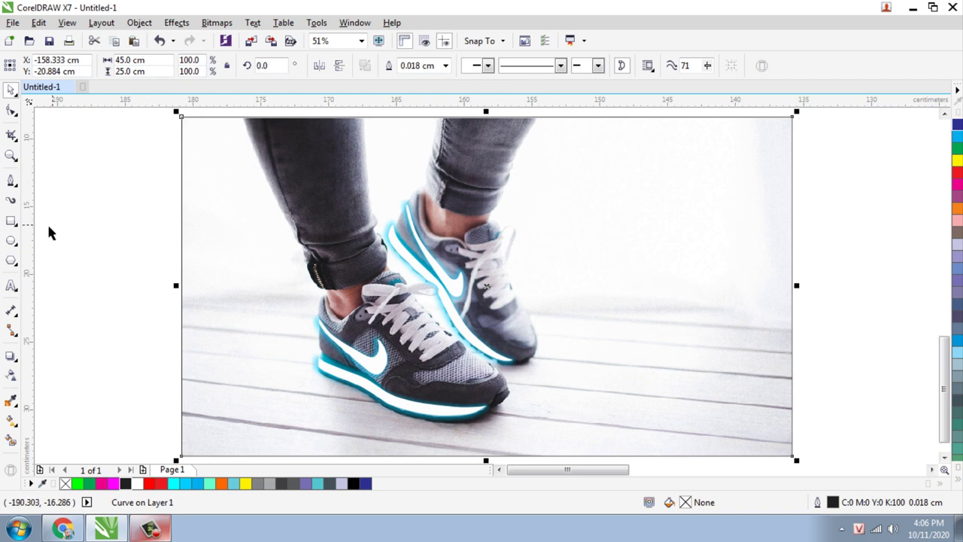
pyautogui.click(11, 111)
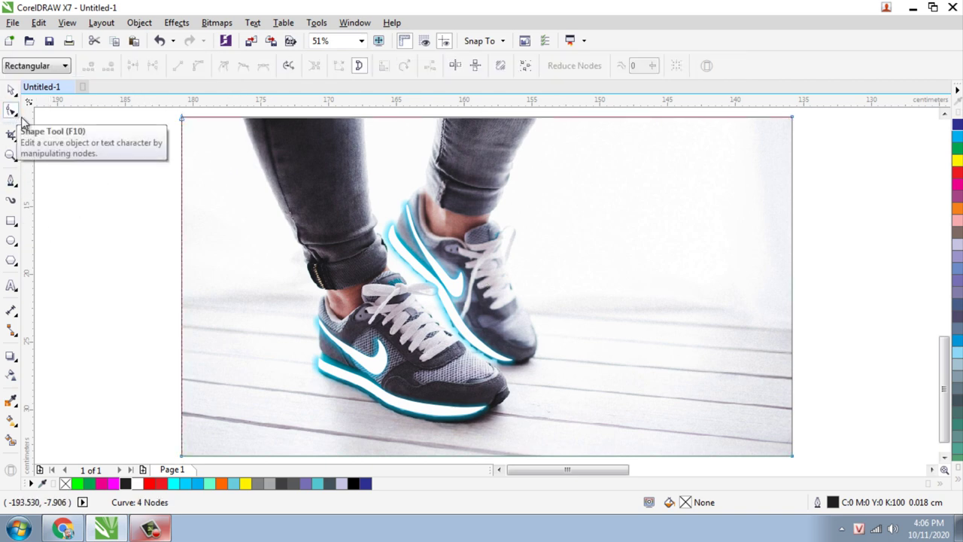
pyautogui.moveTo(197, 113); pyautogui.dragTo(153, 143)
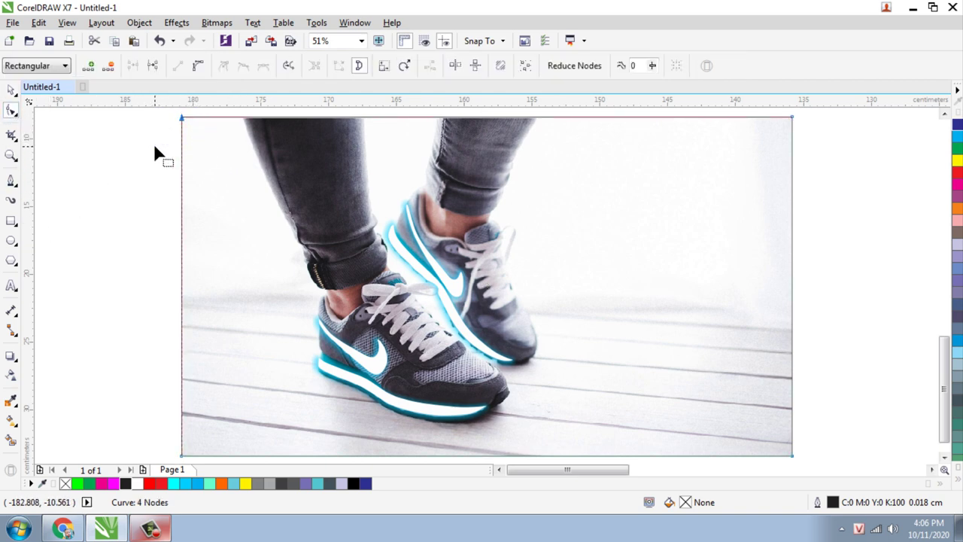
pyautogui.press('Delete')
pyautogui.click(11, 90)
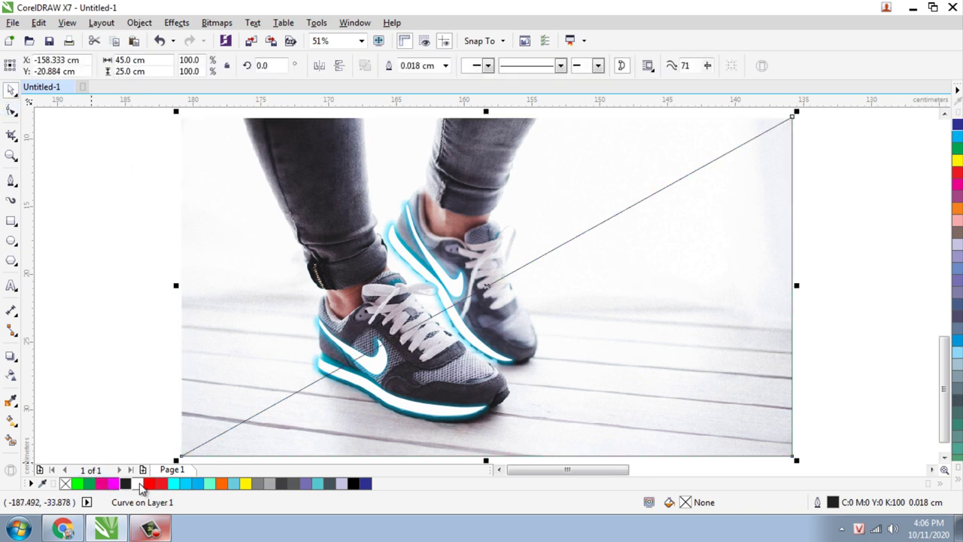
# Fill the triangle with Dark Green and set its outline width to None.
pyautogui.click(329, 485)
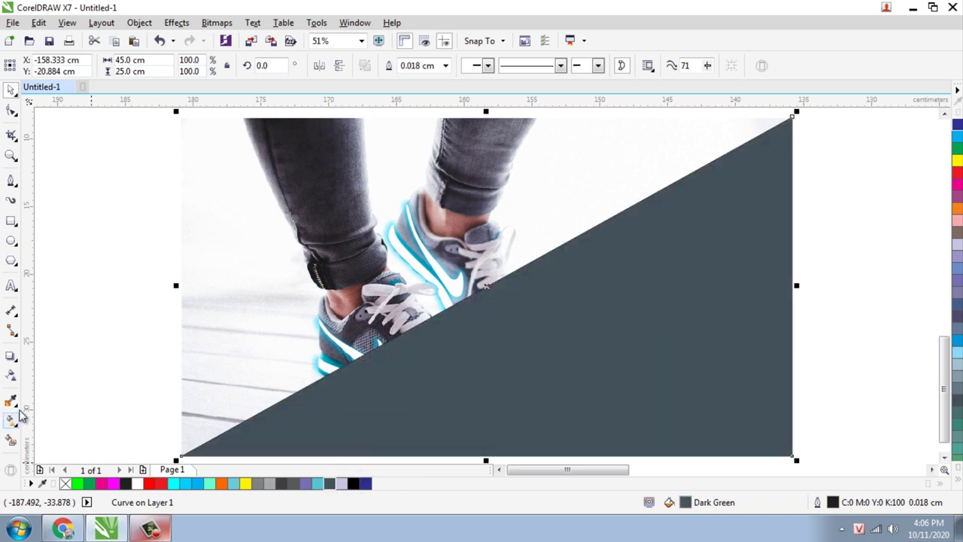
pyautogui.click(446, 66)
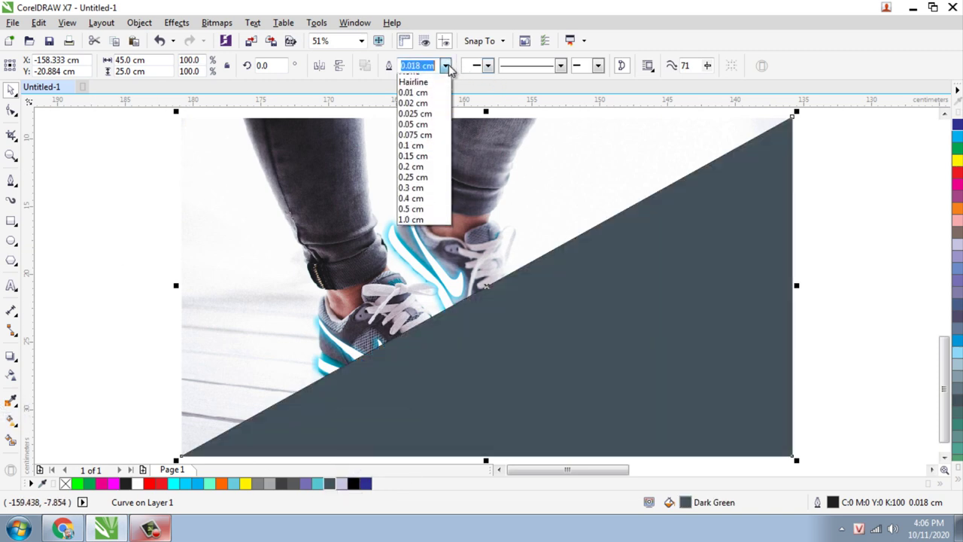
pyautogui.click(440, 77)
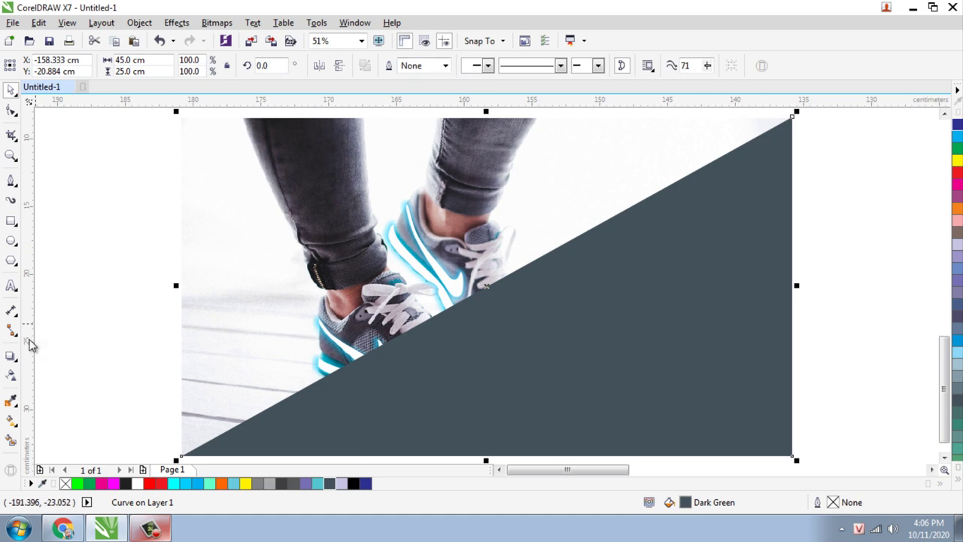
# Set the triangle's transparency merge mode to Color Dodge and leave the Transparency tool.
pyautogui.click(12, 374)
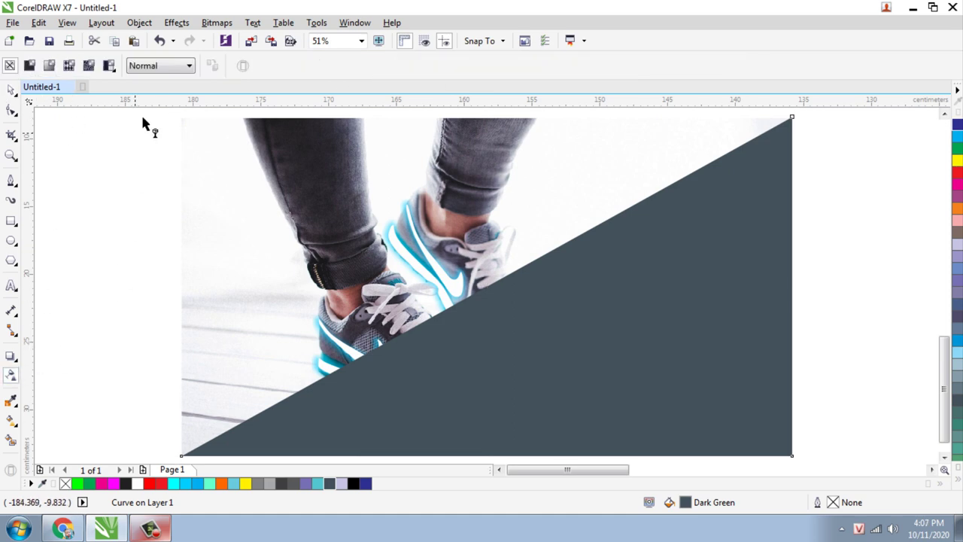
pyautogui.click(161, 66)
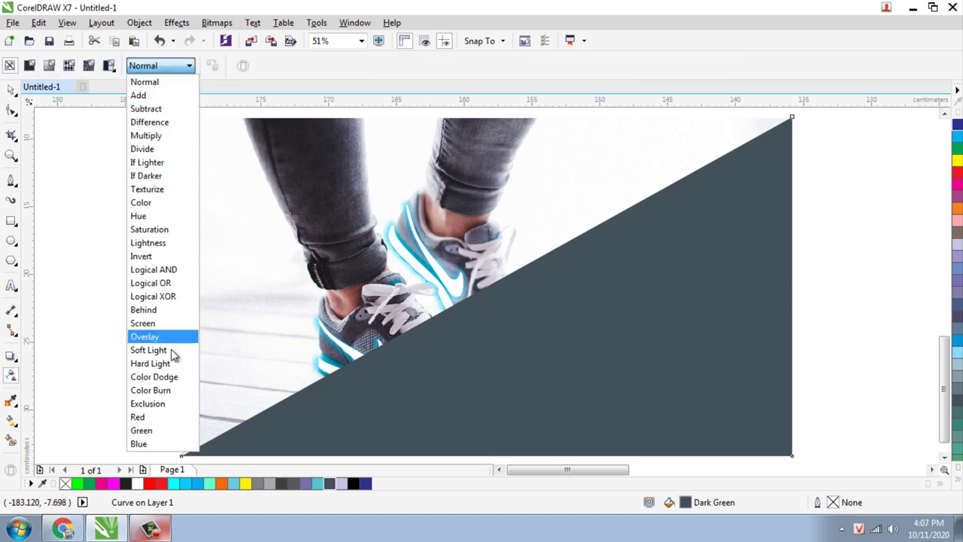
pyautogui.click(158, 376)
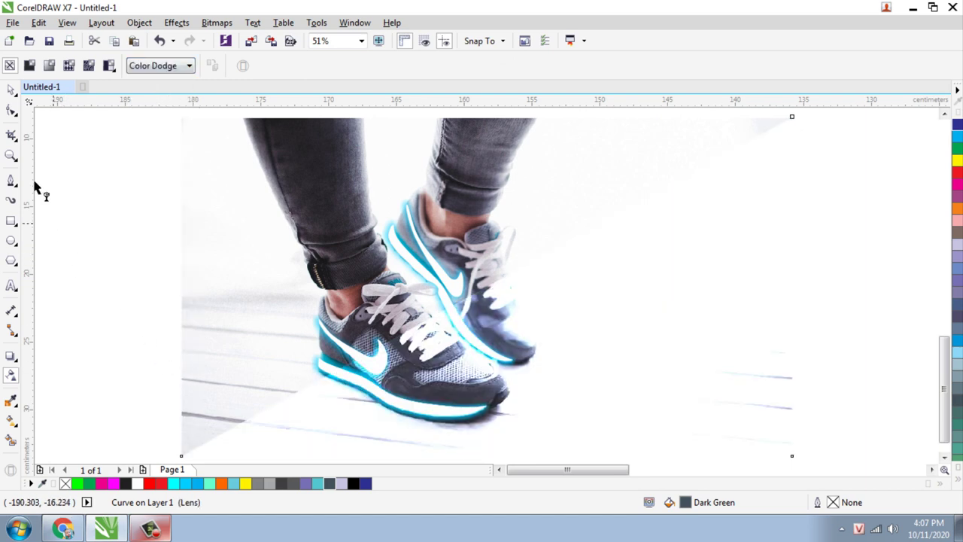
pyautogui.click(10, 90)
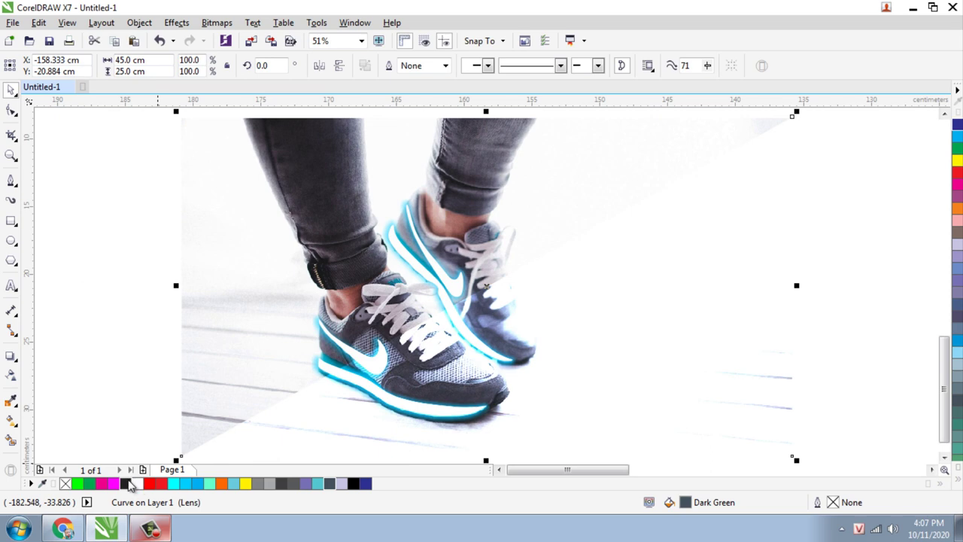
# Try black fills on the triangle, return it to Dark Green, and inspect the blended photo.
pyautogui.click(128, 484)
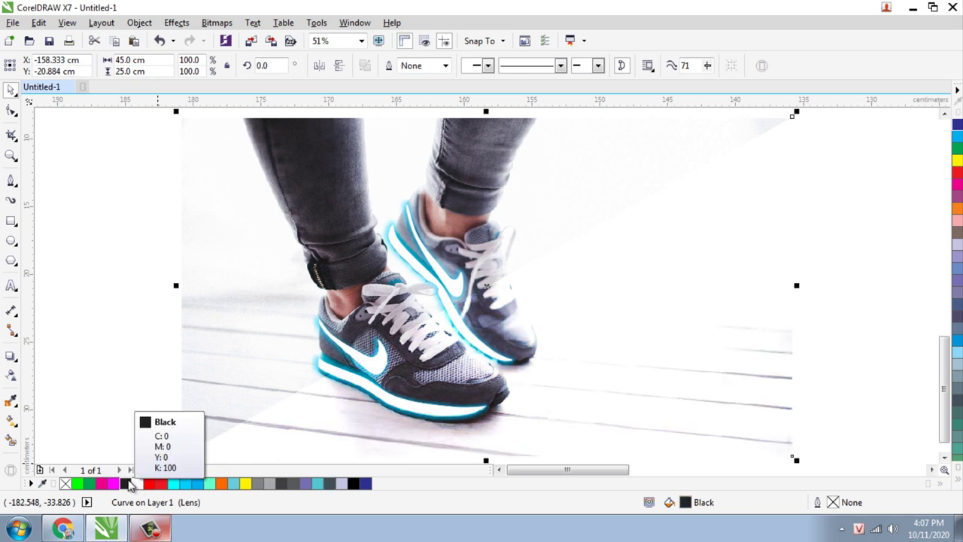
pyautogui.click(354, 483)
pyautogui.click(328, 486)
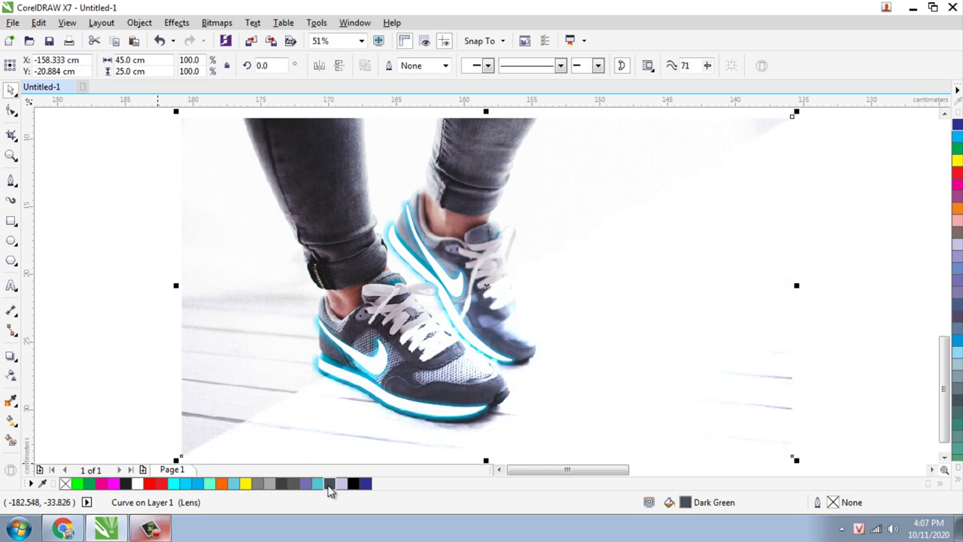
pyautogui.click(107, 324)
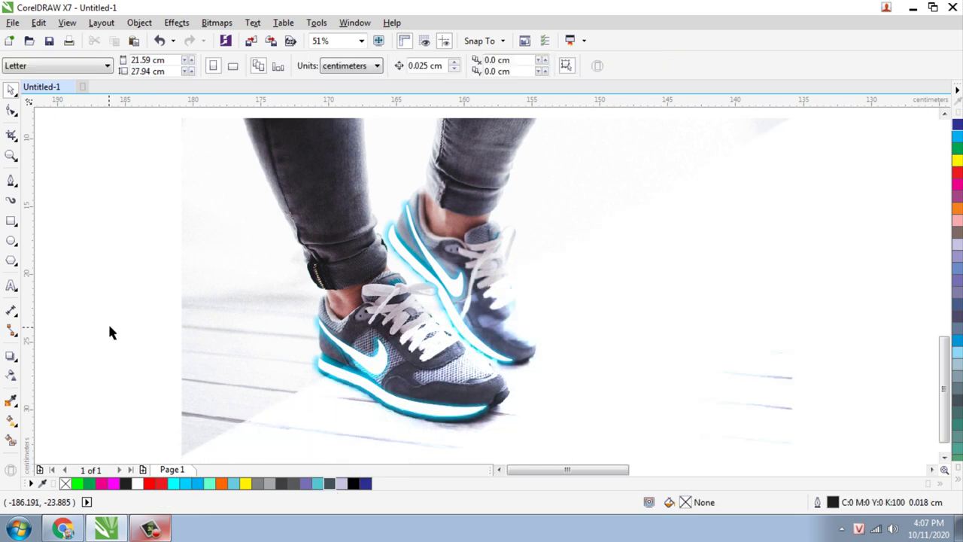
pyautogui.scroll(-2, 391, 256)
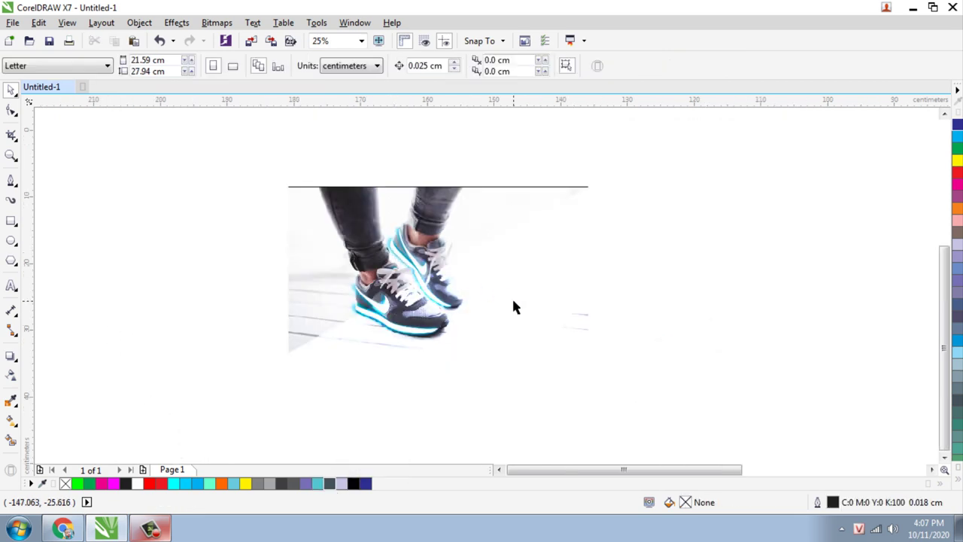
pyautogui.scroll(2, 631, 286)
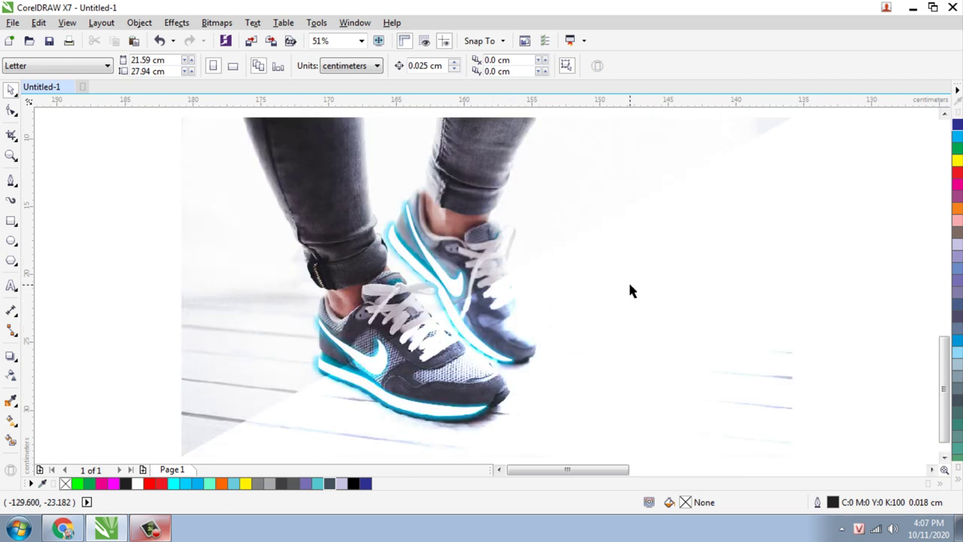
# Darken the photo's midtones with a Tone Curve adjustment, placing a curve point at X 142, Y 118 on the RGB channel.
pyautogui.click(217, 219)
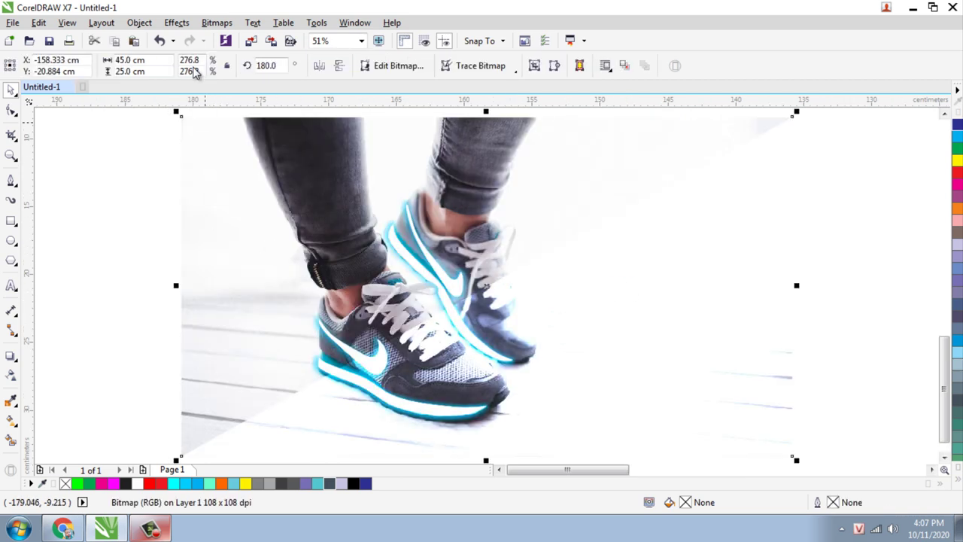
pyautogui.click(177, 22)
pyautogui.moveTo(197, 39)
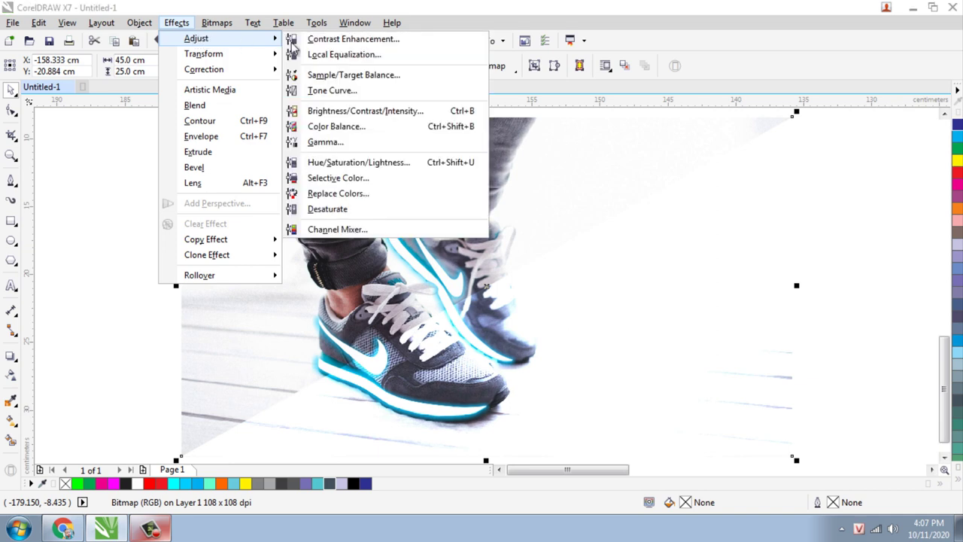
pyautogui.click(362, 91)
pyautogui.moveTo(412, 106); pyautogui.dragTo(638, 115)
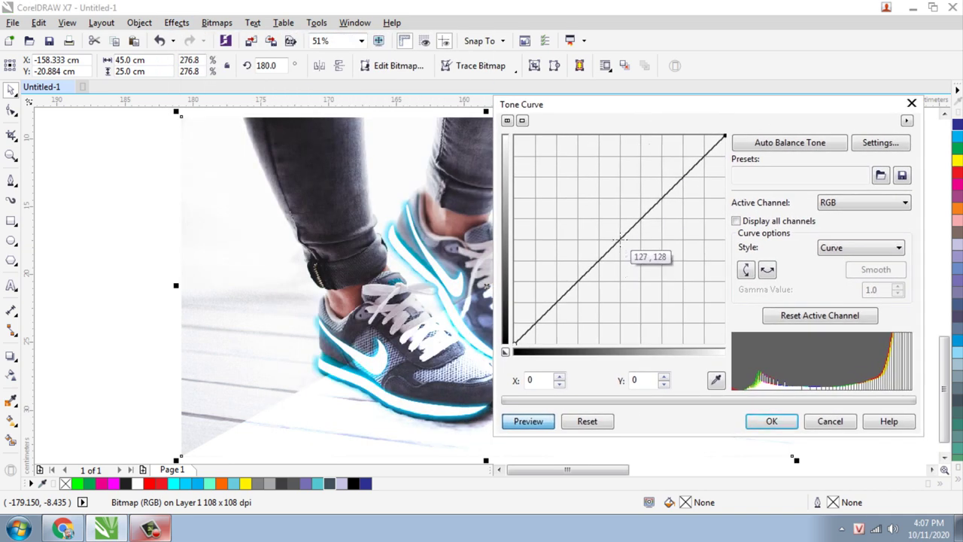
pyautogui.moveTo(620, 239); pyautogui.dragTo(632, 248)
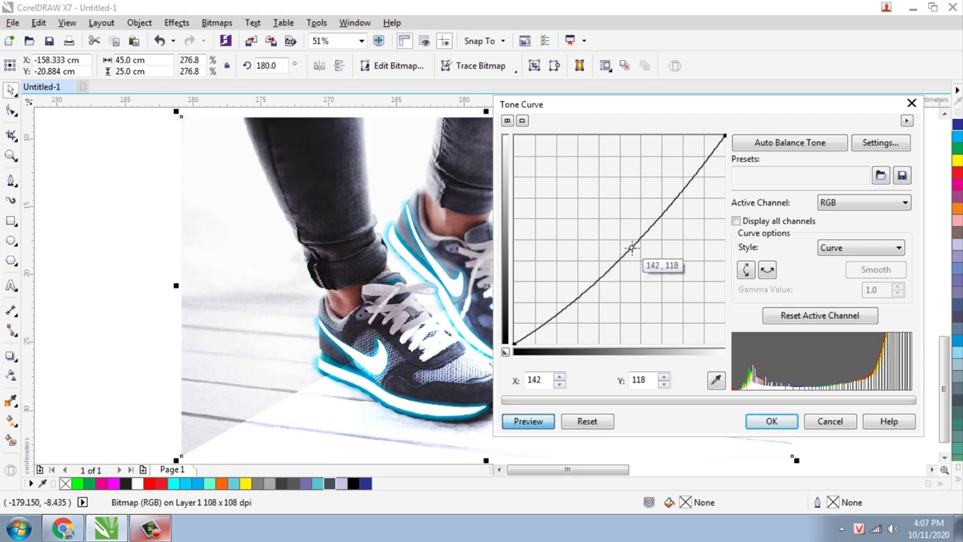
pyautogui.click(772, 421)
pyautogui.click(865, 213)
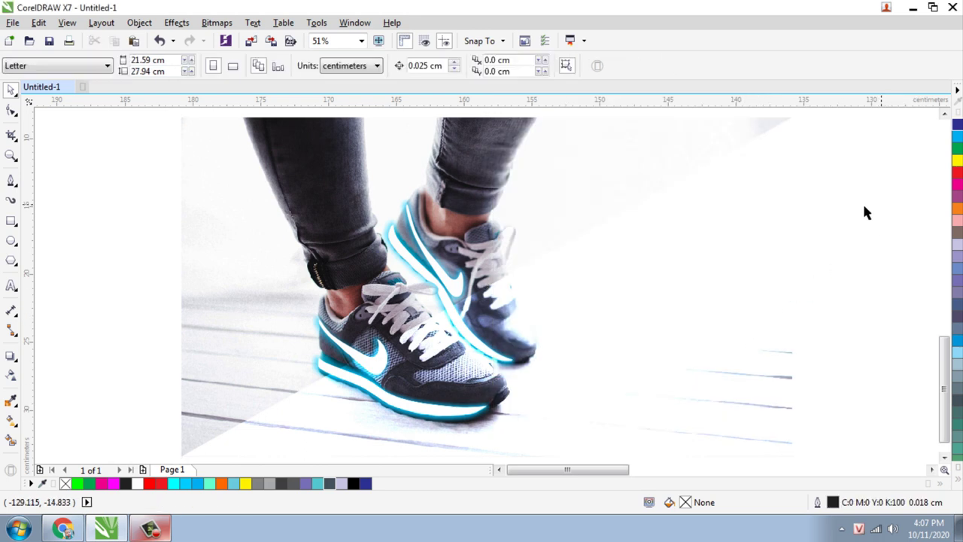
pyautogui.click(150, 529)
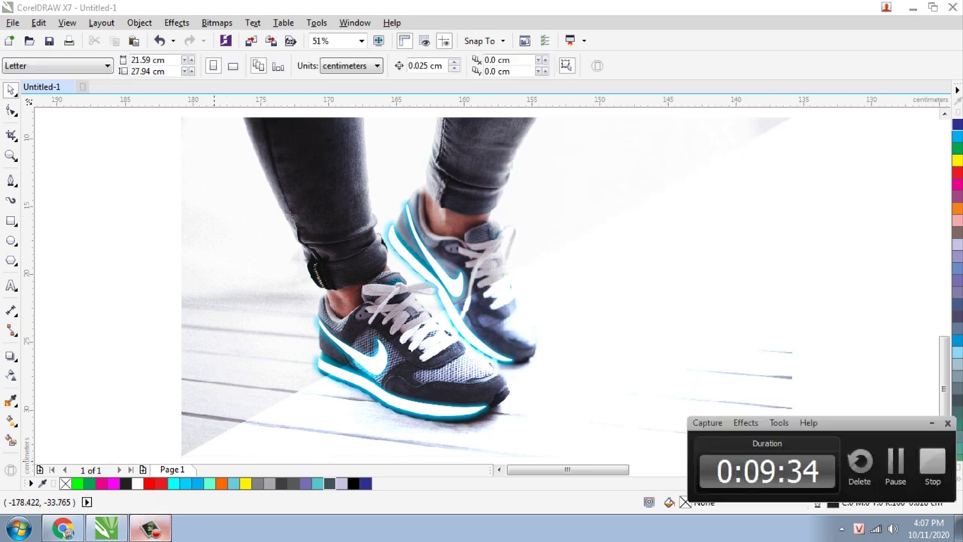